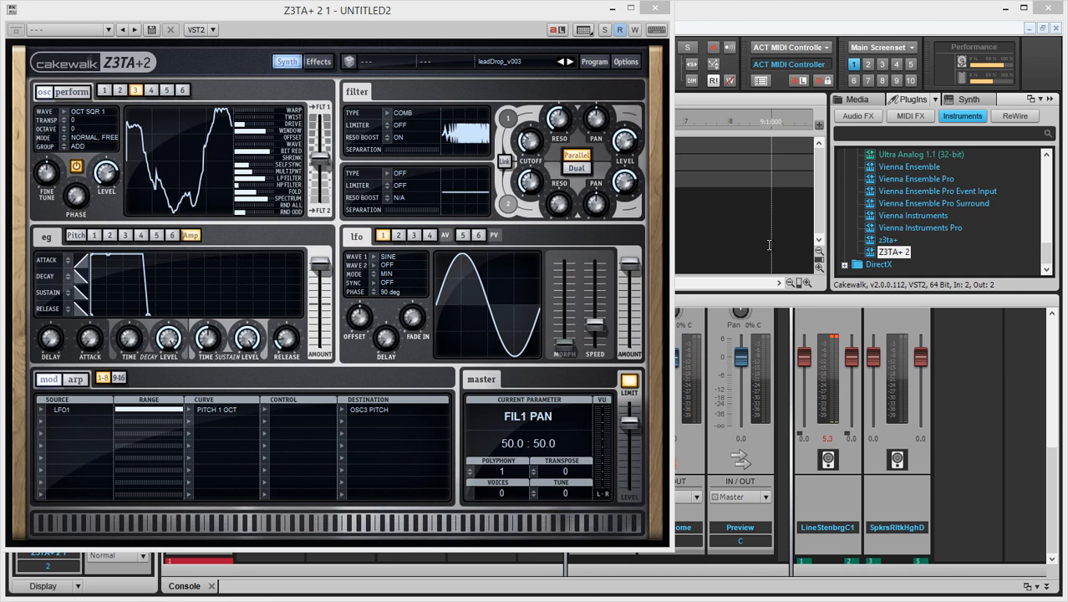
Audition the leadDrop_v003 program in the synth and close its window.
left_click(689, 23)
key("space")
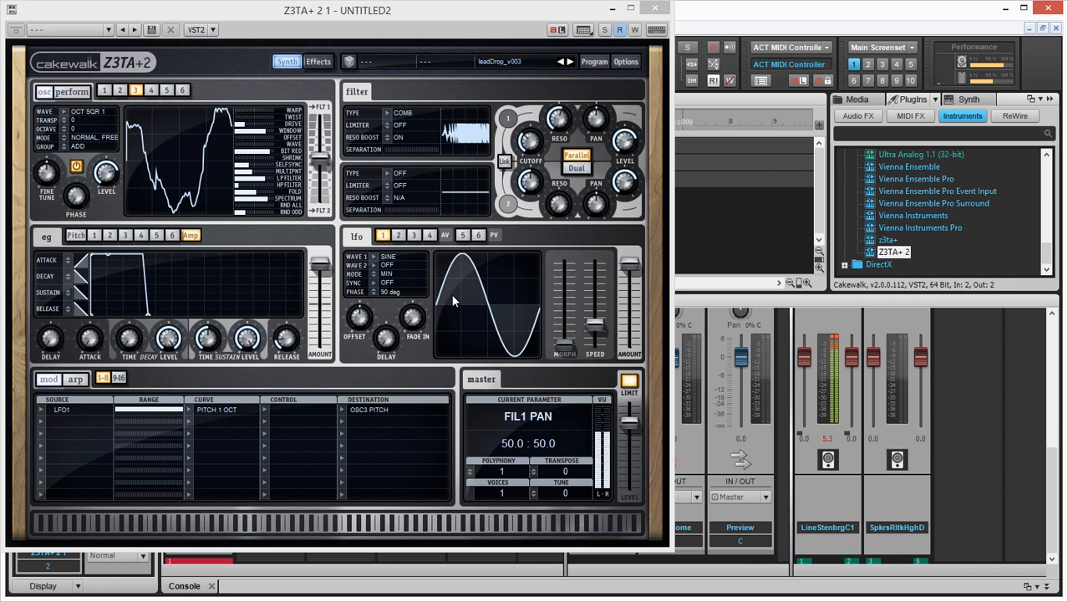
left_click(645, 10)
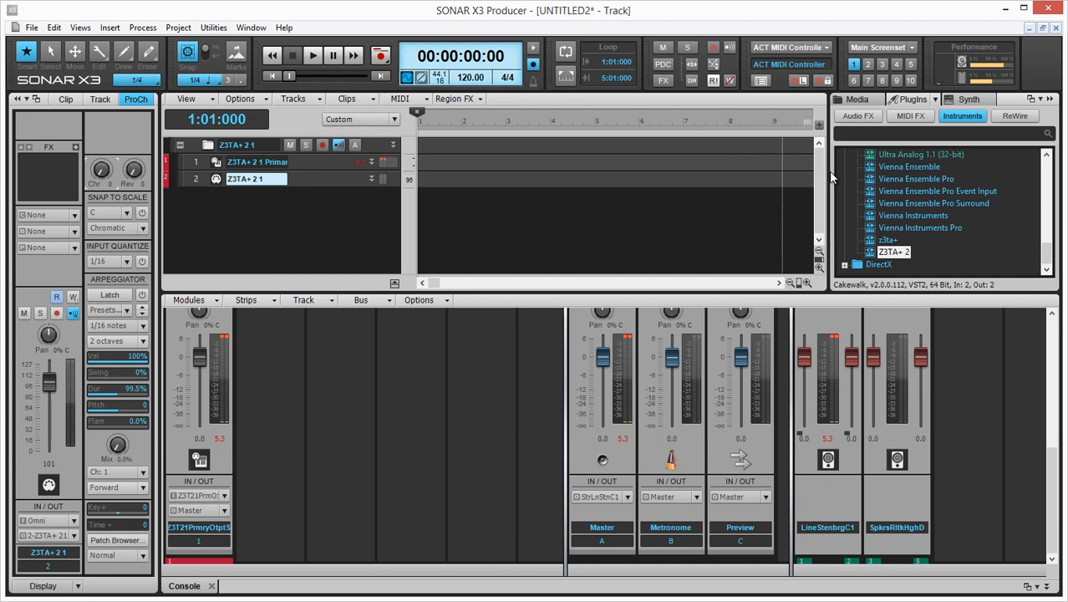
Delete the Z3TA+ 2 1 soft synth from the synth rack together with its associated tracks.
left_click(966, 100)
right_click(851, 139)
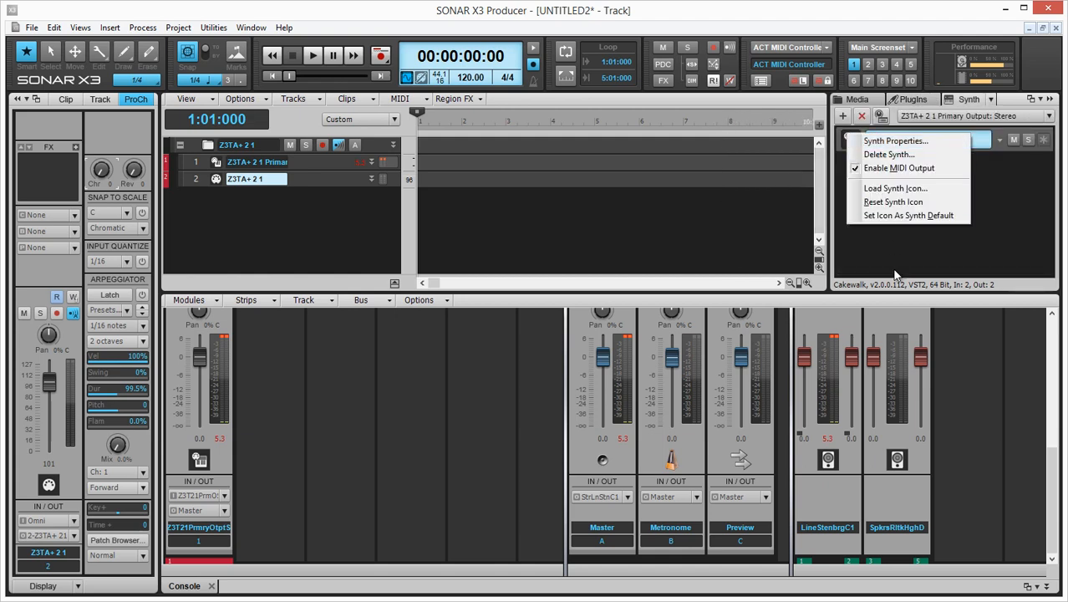
left_click(908, 155)
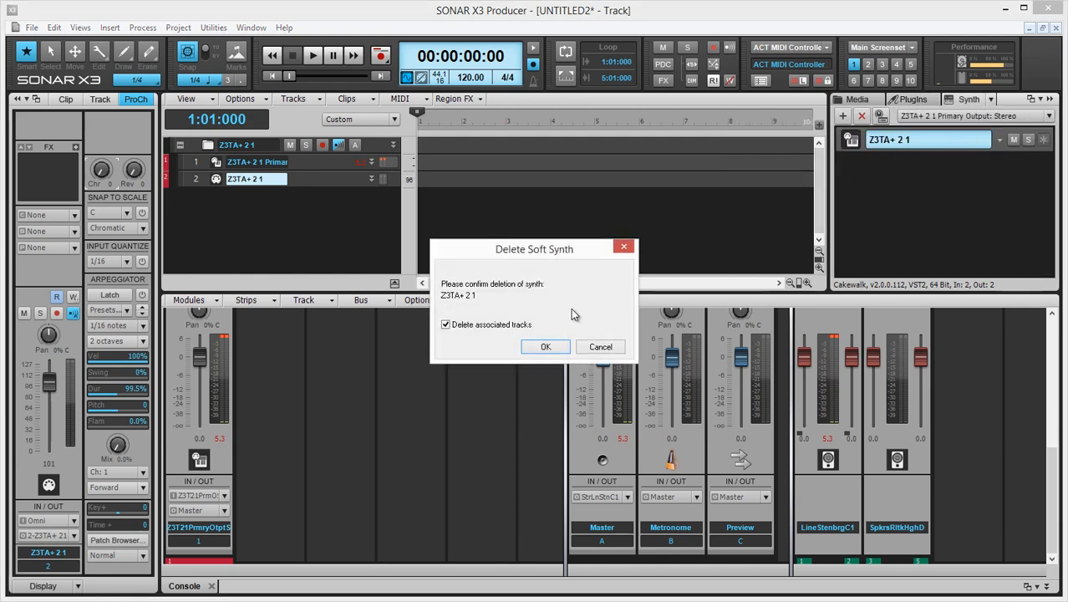
left_click(545, 345)
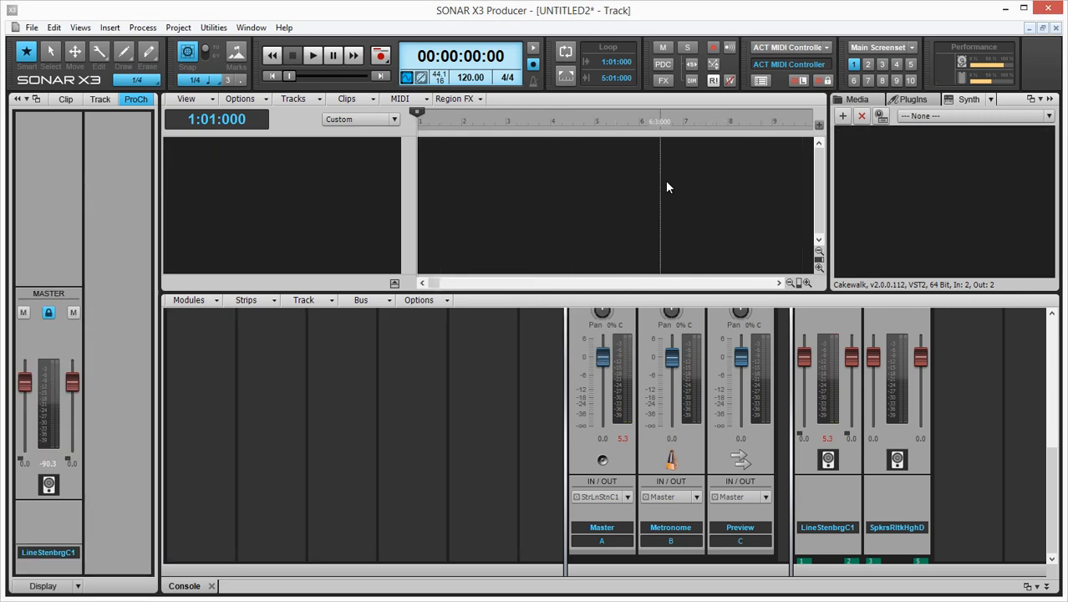
Insert the Z3TA+ 2 instrument into the project with a MIDI source, synth track folder and first synth audio output.
left_click(913, 99)
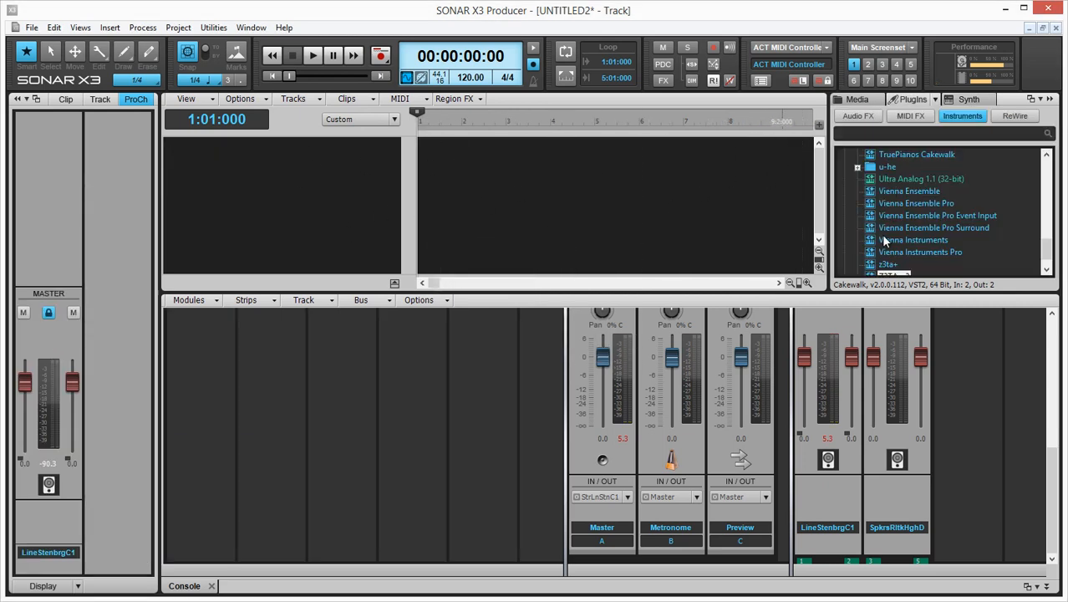
left_click(916, 252)
scroll(908, 255, "down", 1)
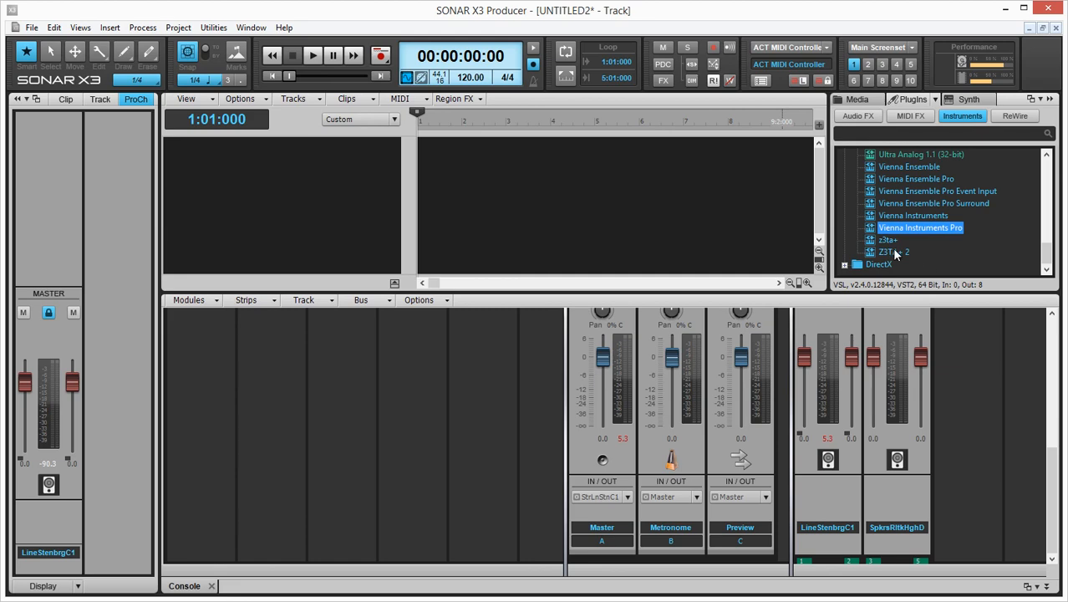
left_click_drag(896, 253, 589, 209)
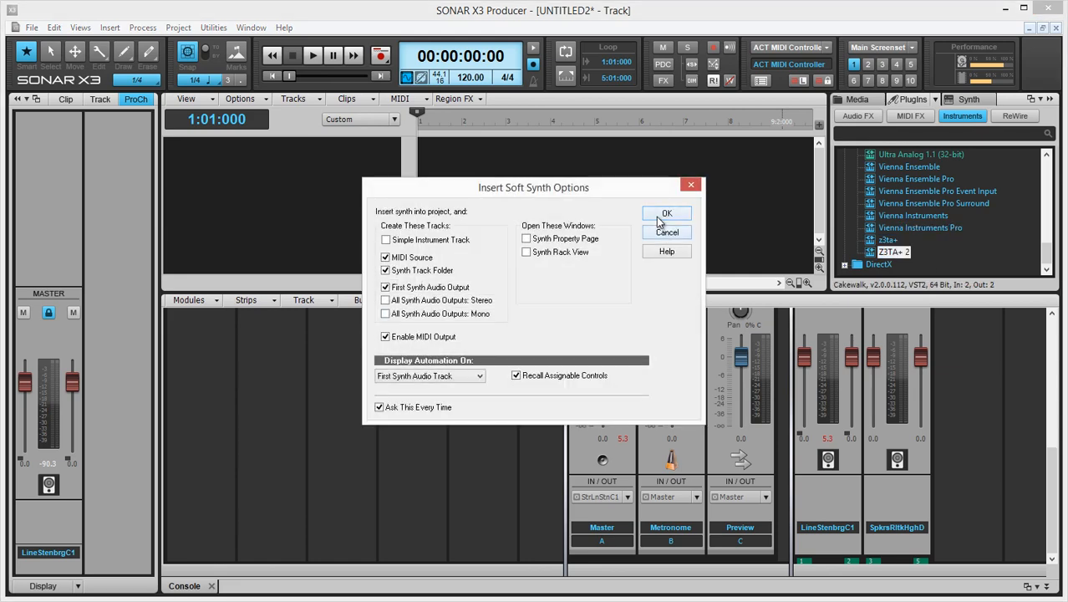
left_click(666, 214)
Open the interface of the new Z3TA+ 2 1 synth and move its window so the whole interface is in view.
double_click(244, 180)
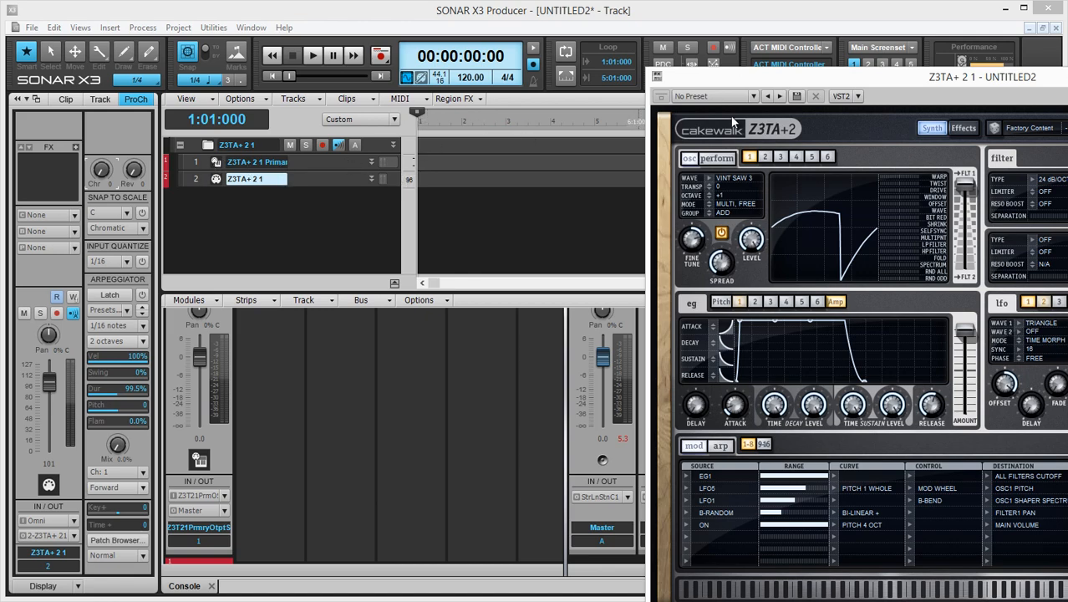
left_click_drag(759, 82, 318, 21)
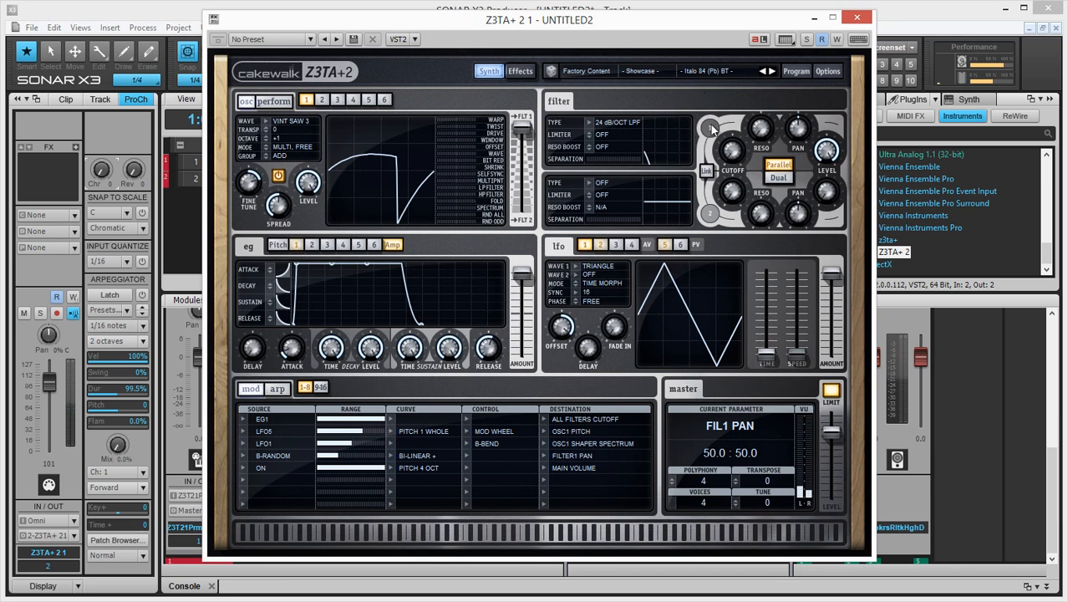
left_click_drag(567, 28, 517, 34)
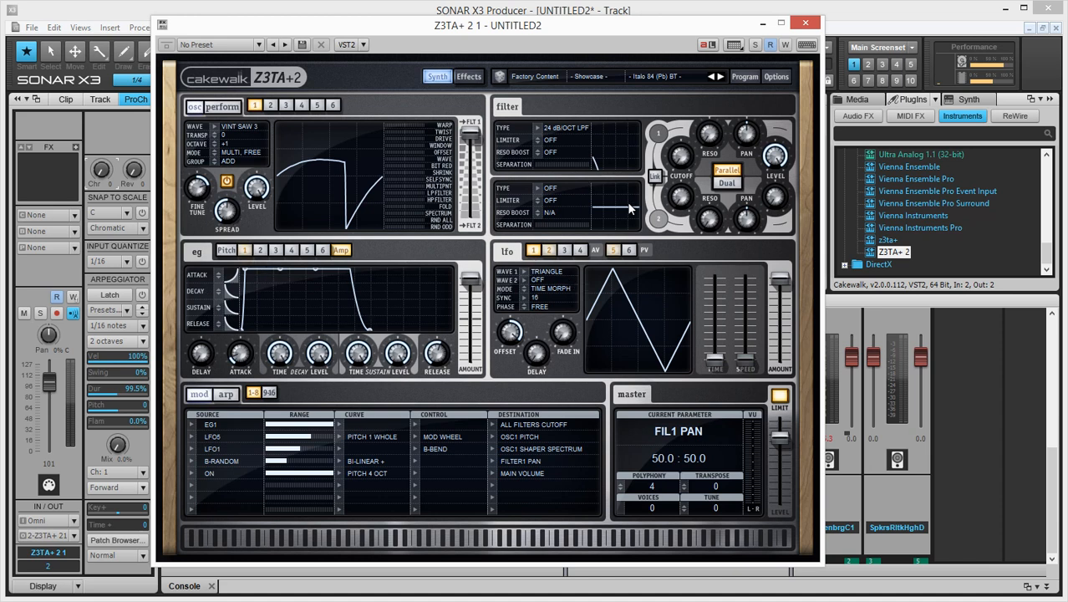
Initialize the synth program to start from a blank patch and shift the window slightly aside.
left_click(745, 76)
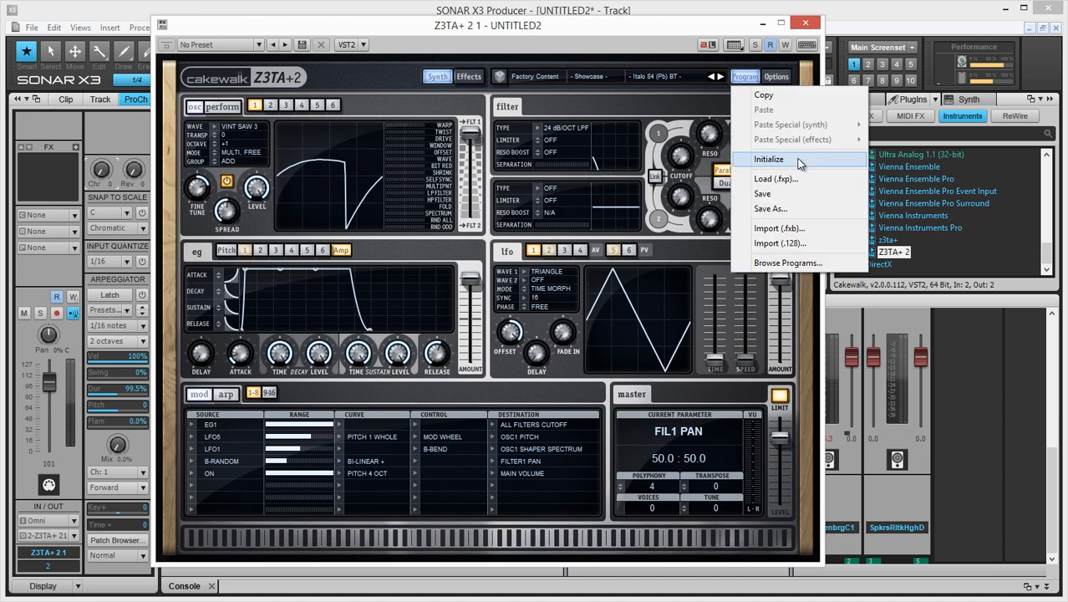
left_click(770, 159)
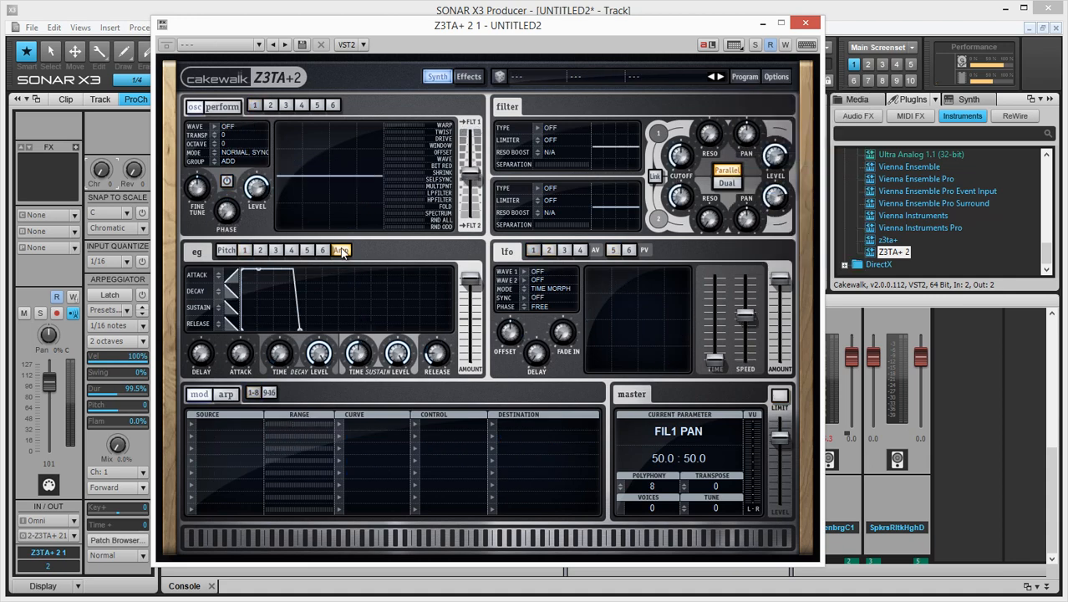
left_click_drag(472, 25, 422, 21)
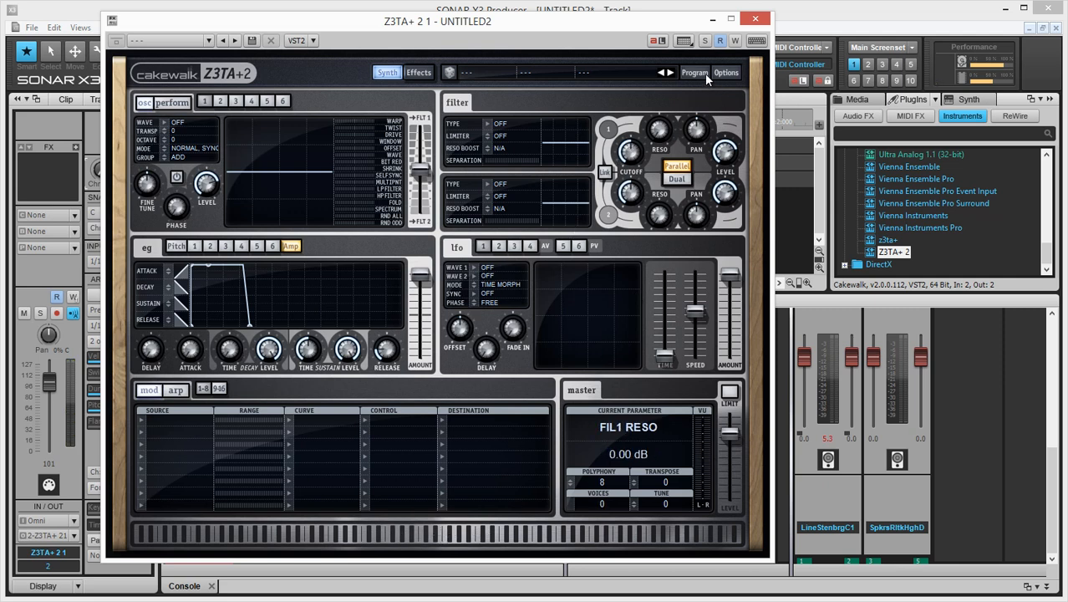
Set oscillator 1's waveform to Vintage Square 1.
left_click(193, 122)
left_click(164, 122)
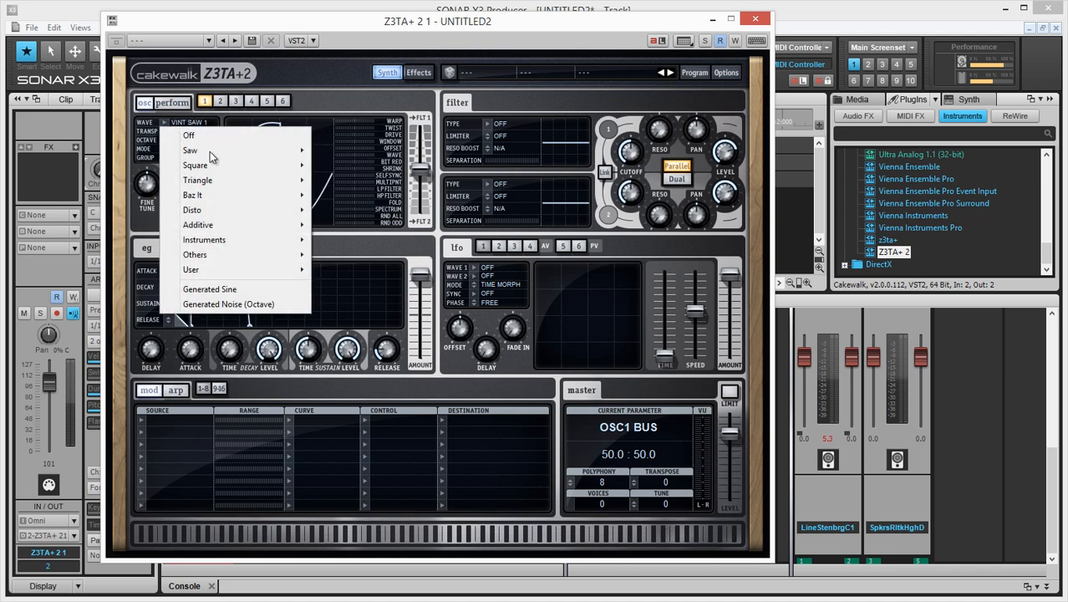
mouse_move(261, 166)
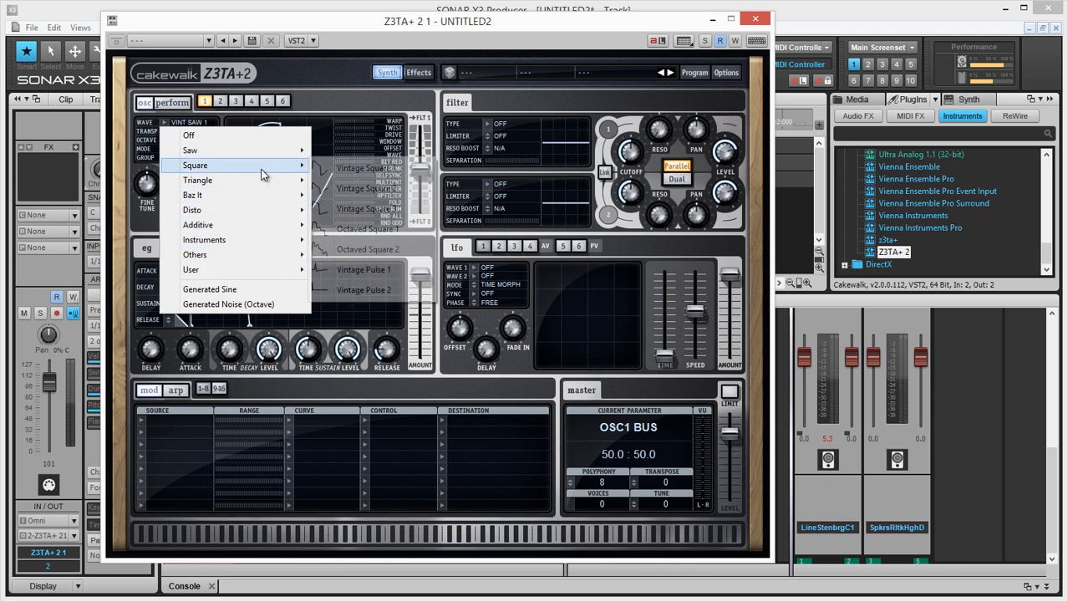
left_click(347, 169)
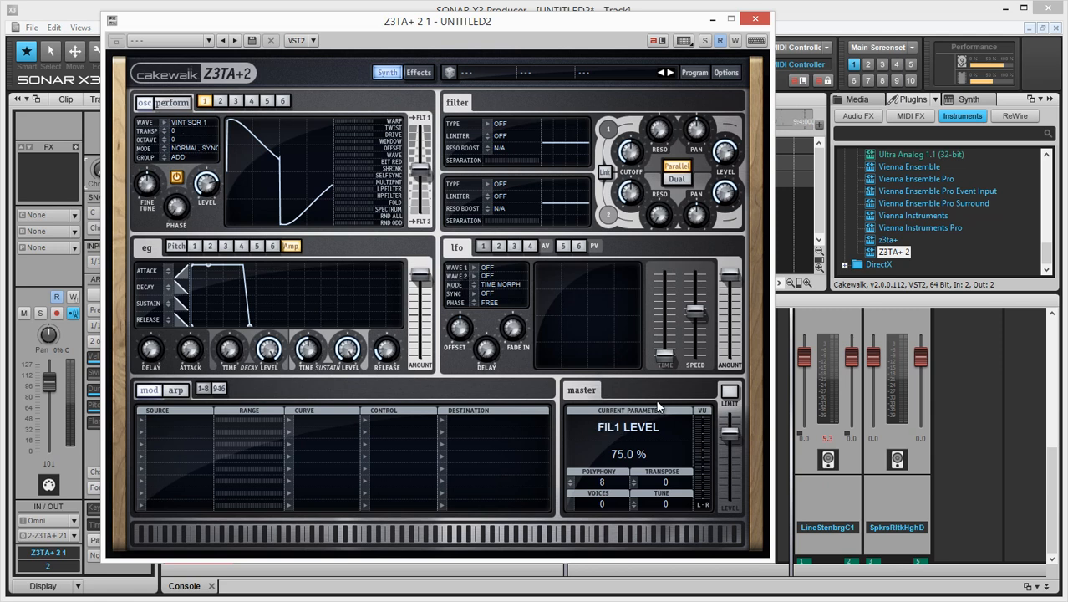
Set the performance bend range to +12 up and -12 down, the bend scale to PENT and the portamento mode to NORM, FIX.
left_click(173, 104)
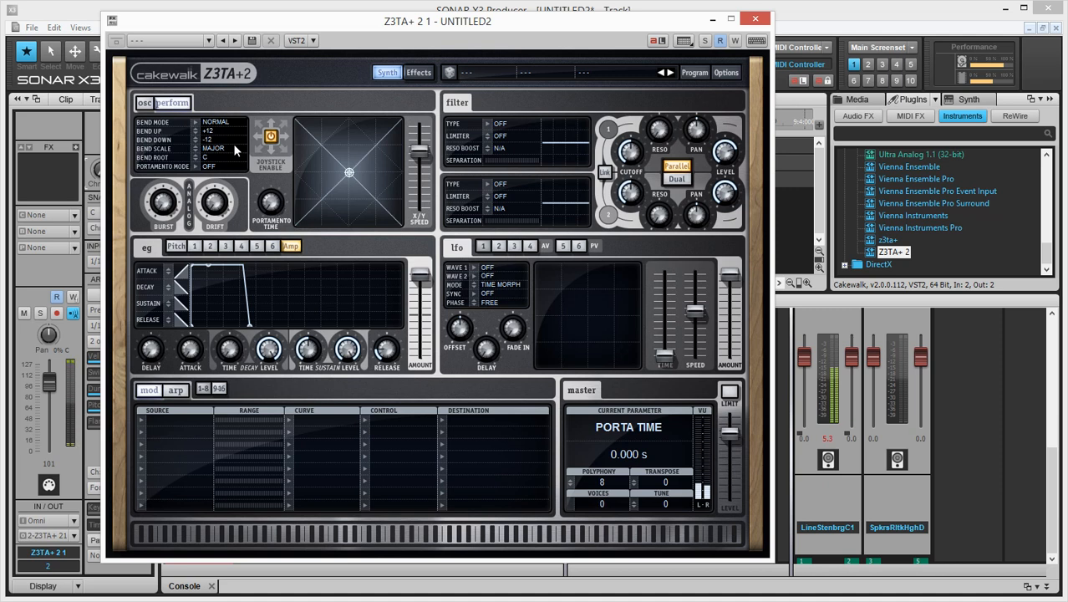
left_click(231, 146)
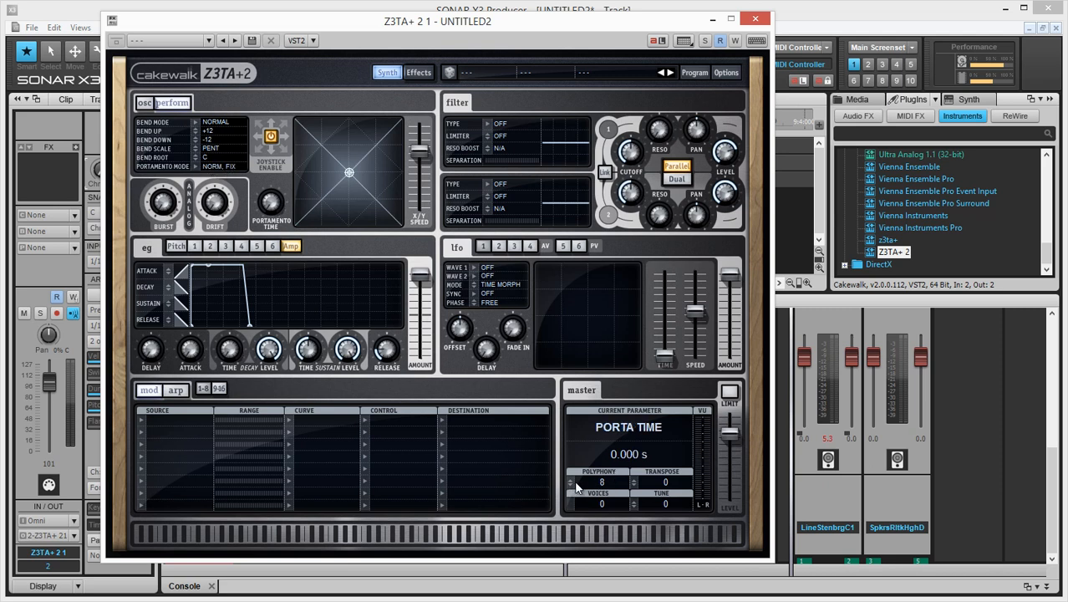
Reduce the polyphony to 1 and raise the portamento time to about 0.193 s.
scroll(589, 483, "down", 5)
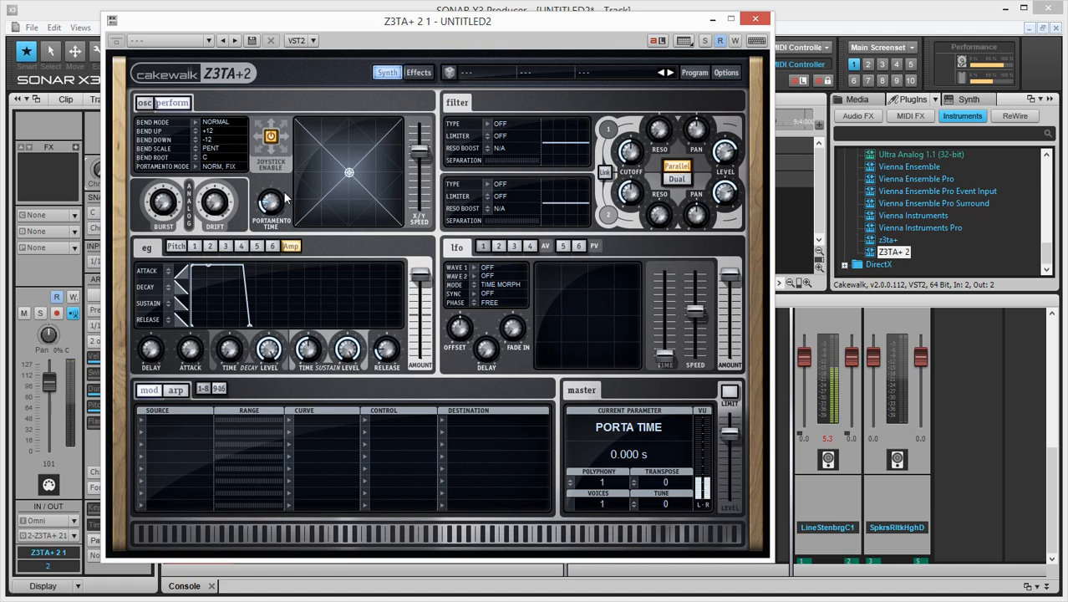
left_click_drag(268, 209, 275, 165)
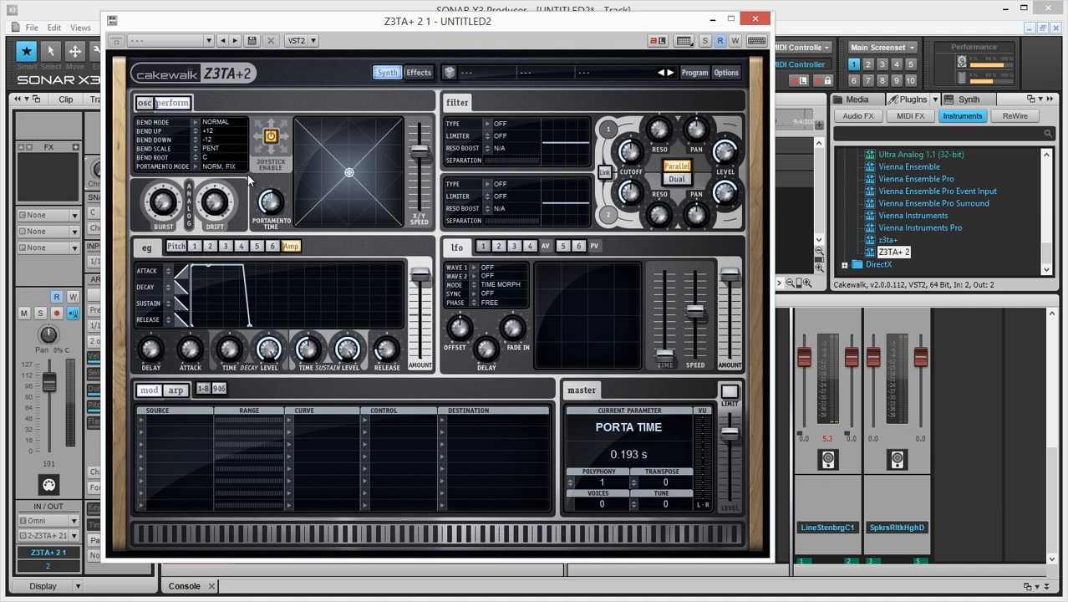
left_click_drag(270, 201, 277, 174)
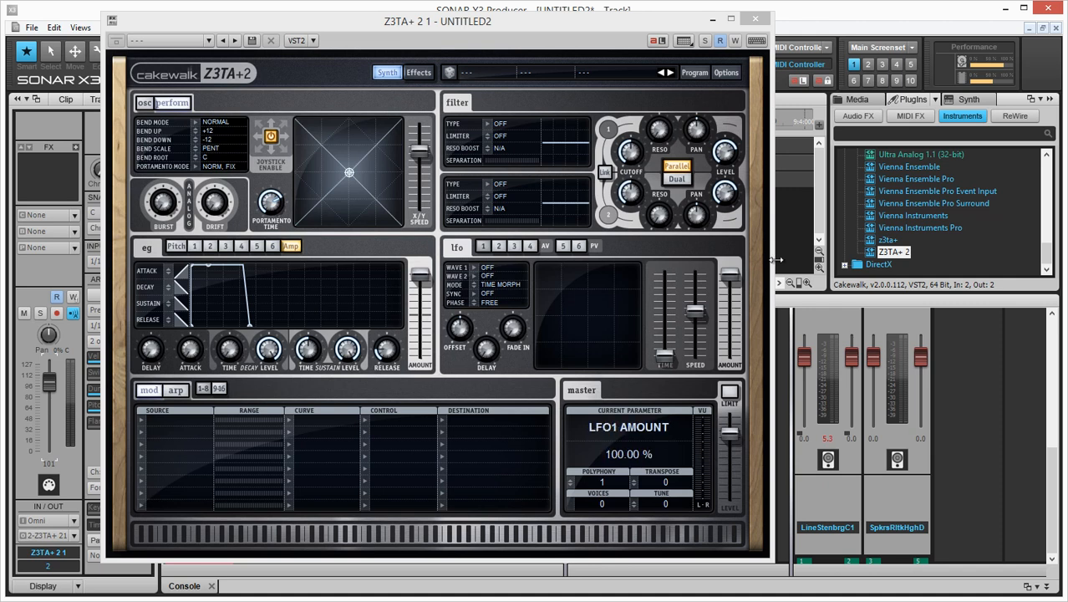
Reinitialize the synth program and choose Vintage Square 1 as oscillator 1's waveform.
left_click(696, 73)
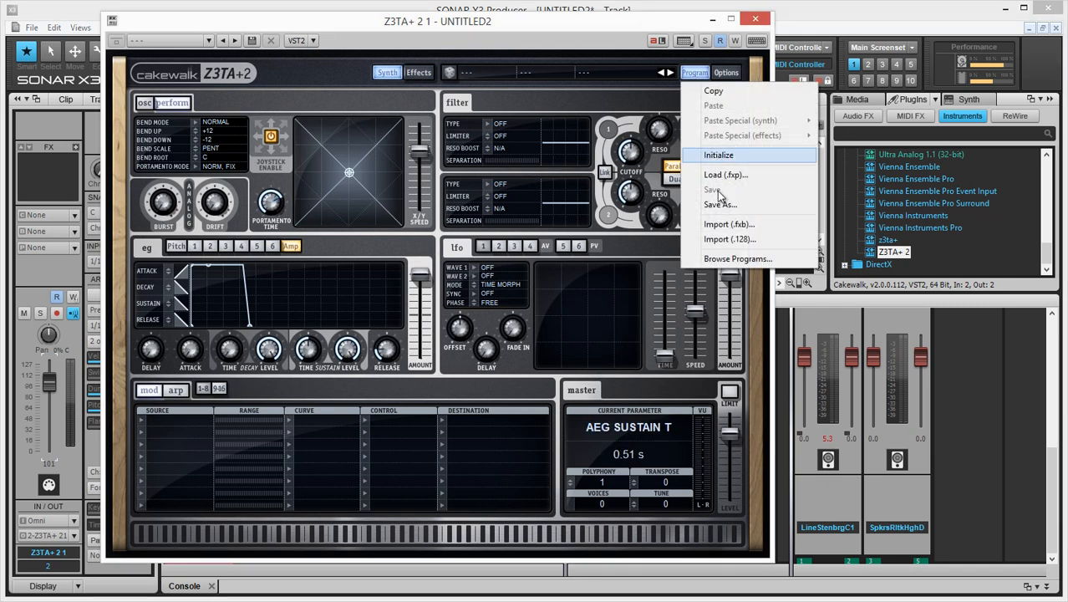
left_click(719, 155)
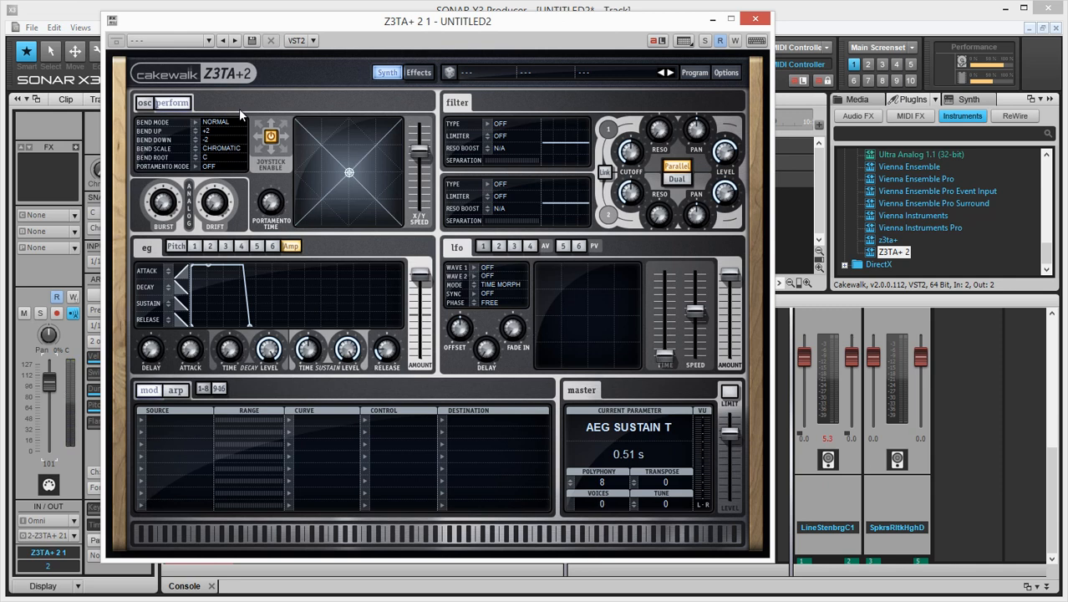
left_click(143, 103)
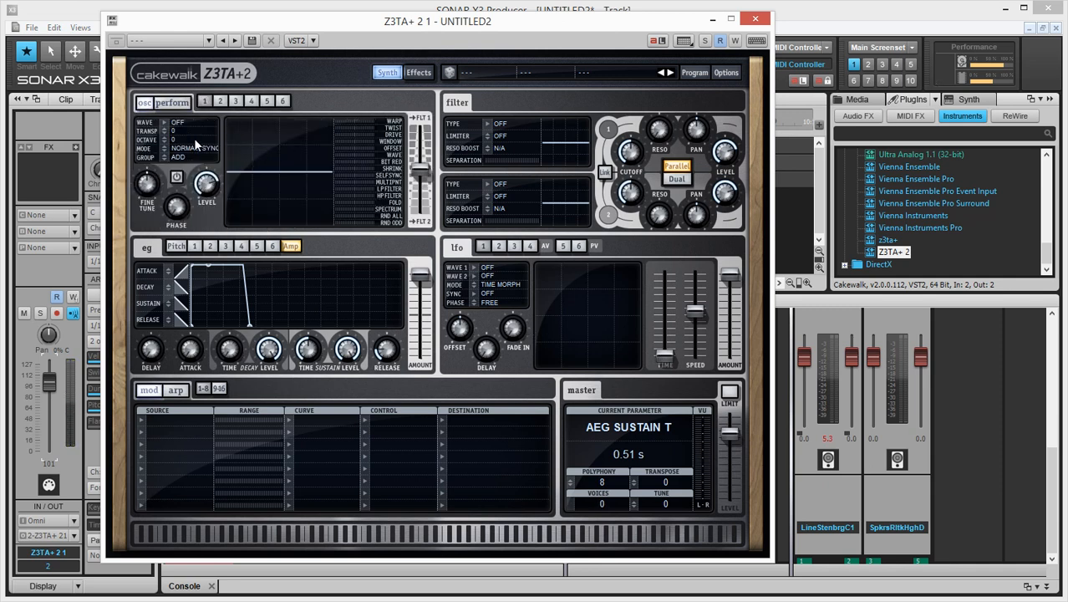
left_click(171, 123)
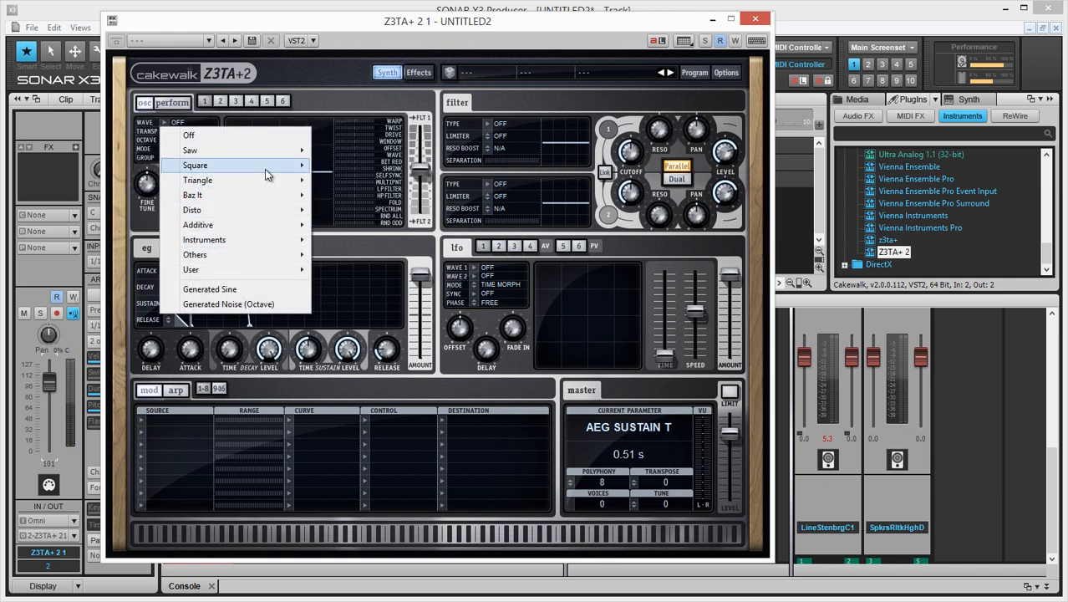
mouse_move(268, 151)
left_click(312, 149)
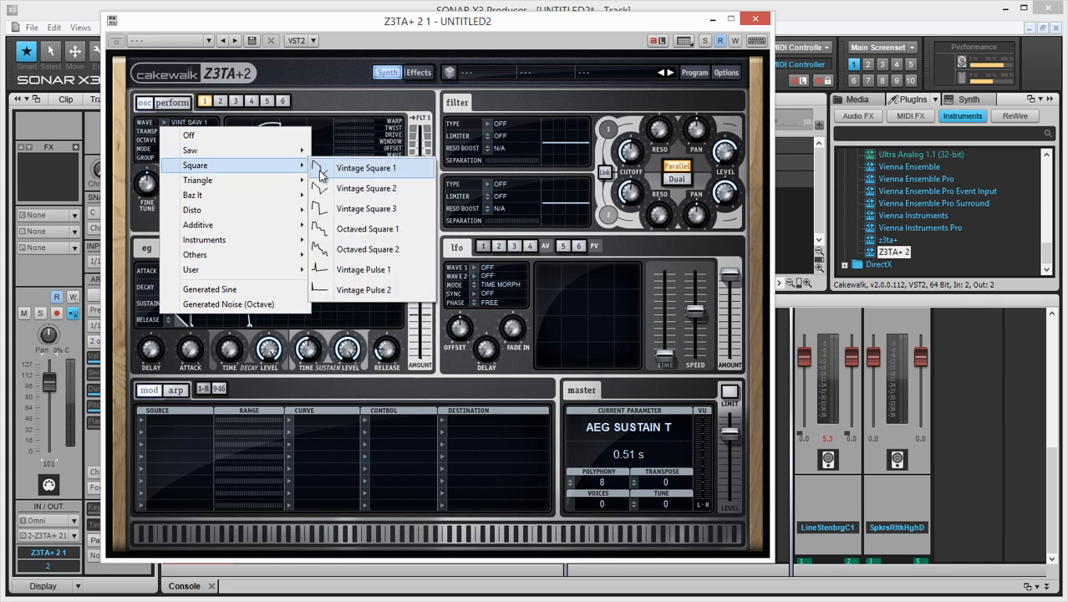
left_click(322, 169)
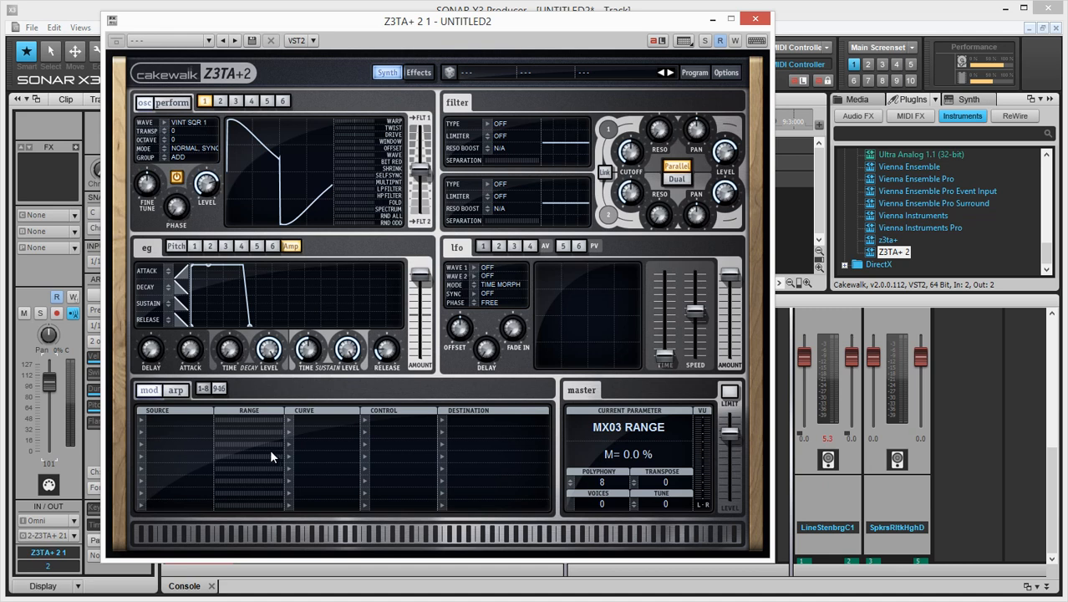
Set LFO 1's first wave to Sine and assign LFO 1 as the source of the first modulation matrix row.
left_click(493, 267)
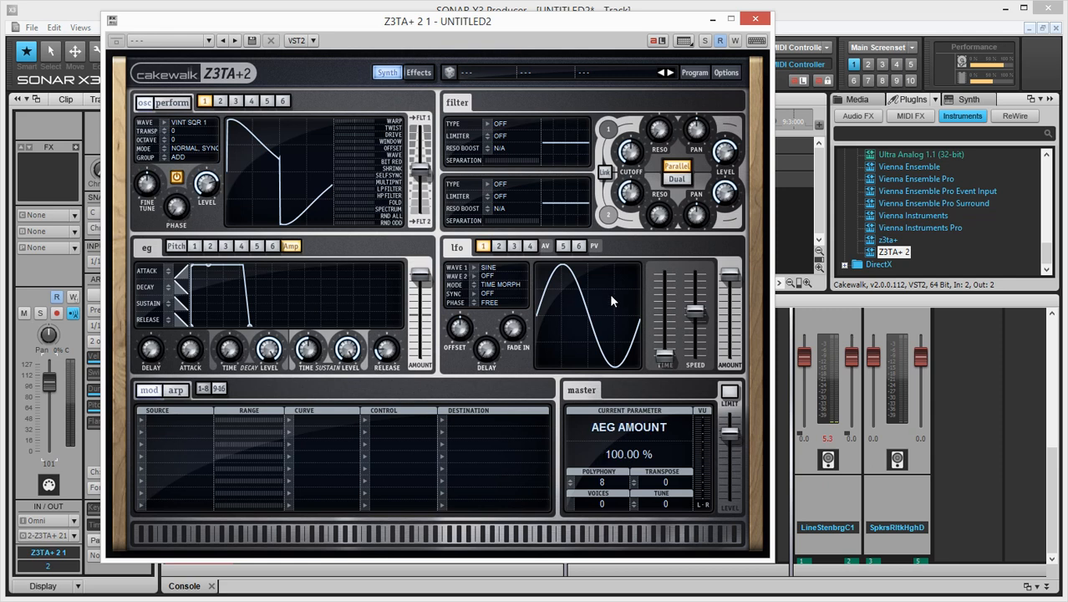
left_click(143, 426)
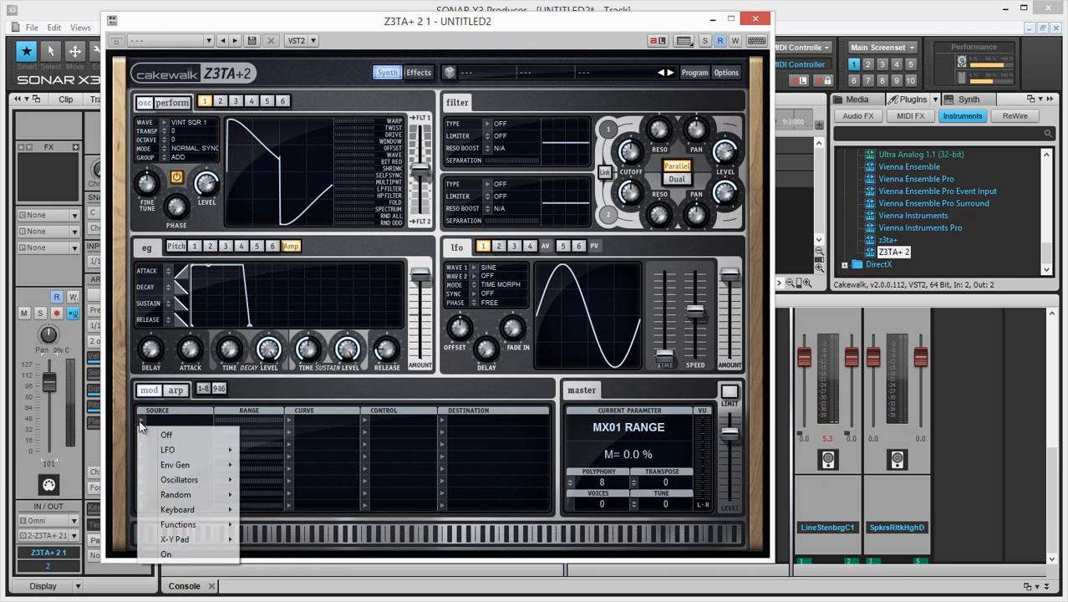
mouse_move(213, 449)
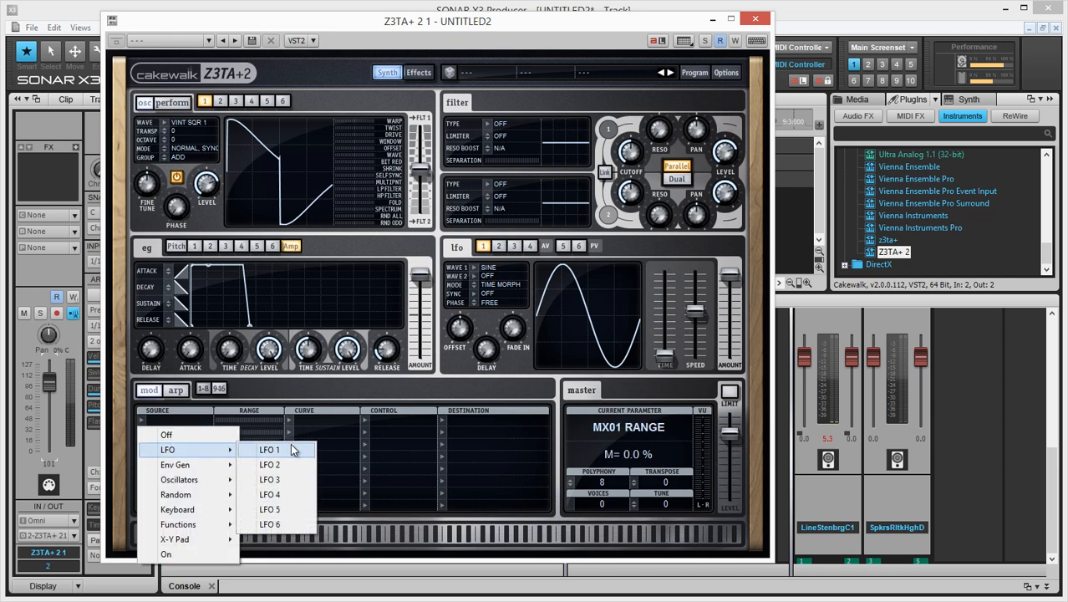
left_click(293, 450)
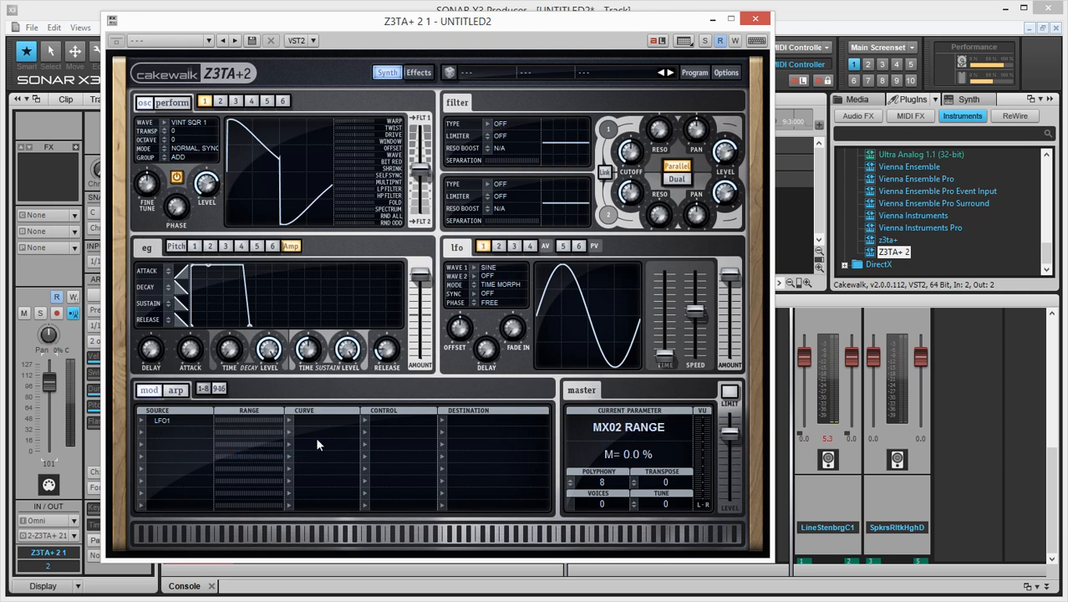
Set the destination of the first modulation matrix row to oscillator 1's pitch.
left_click(443, 418)
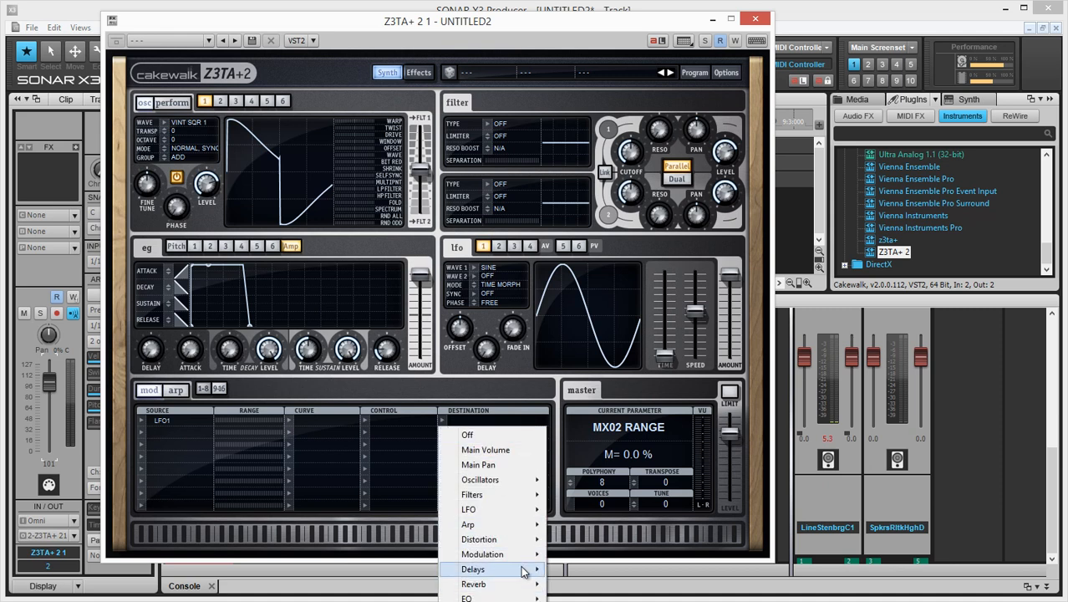
mouse_move(533, 485)
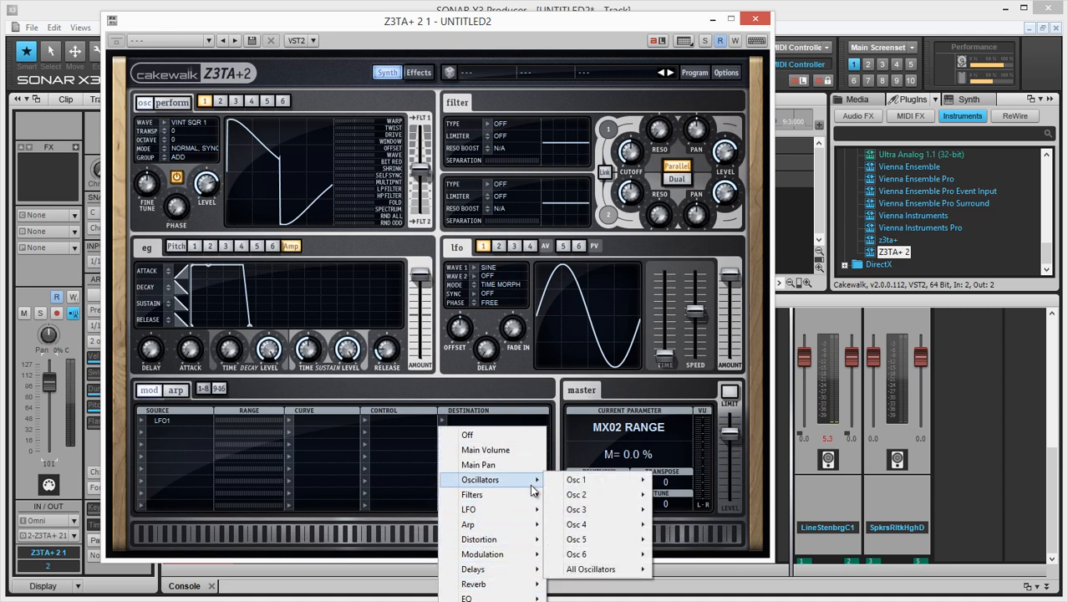
mouse_move(609, 478)
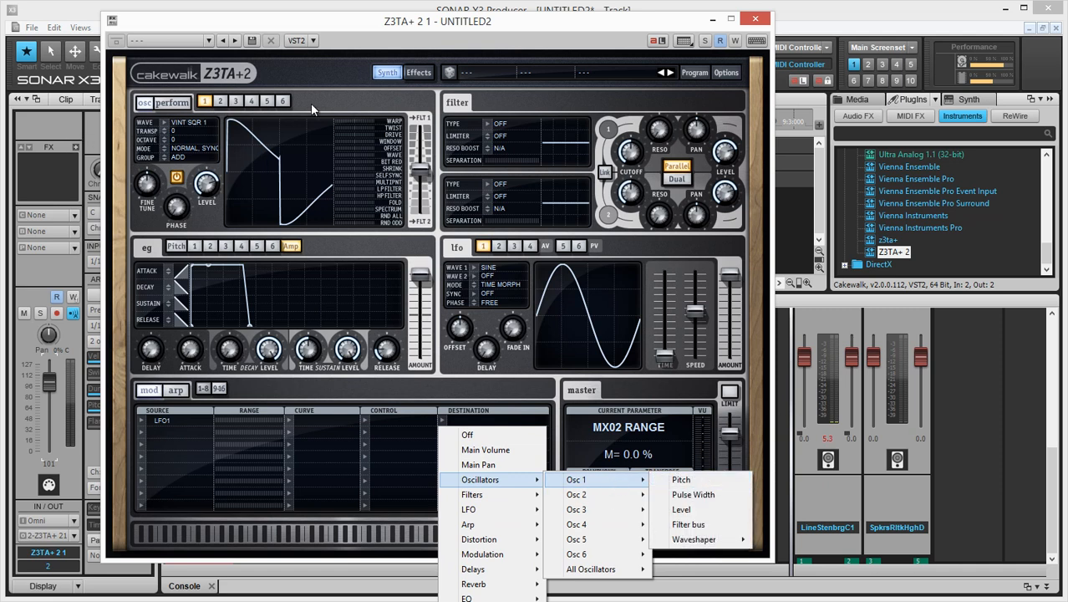
left_click(680, 480)
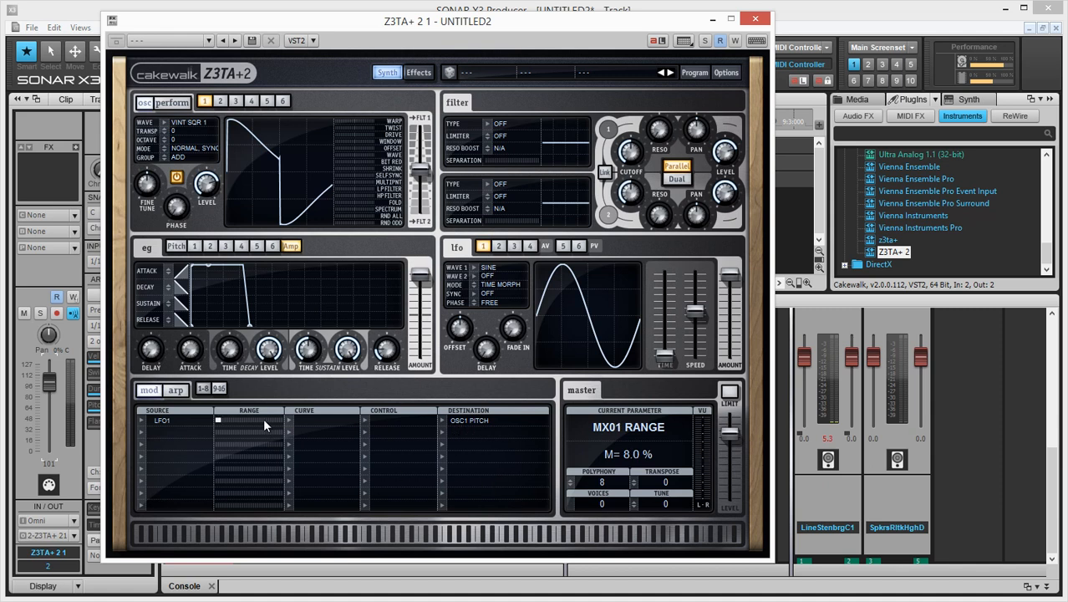
Audition a partial modulation range in the first matrix row, widen it to 100 %, and slow down LFO 1's speed.
mouse_move(264, 420)
left_mouse_down()
mouse_move(283, 421)
mouse_move(235, 421)
mouse_move(256, 425)
left_mouse_up()
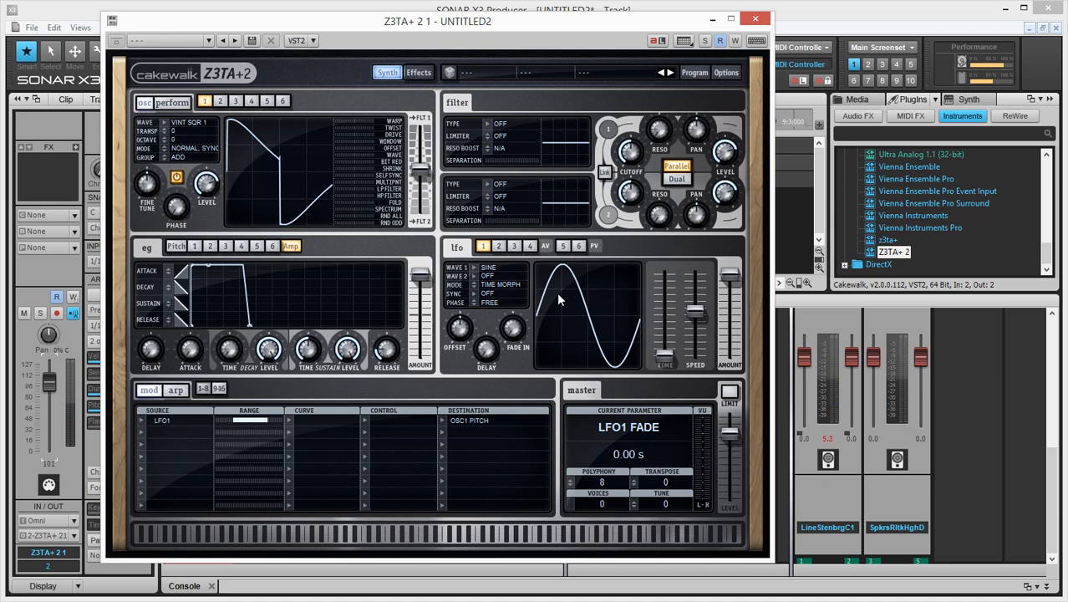
left_click(540, 536)
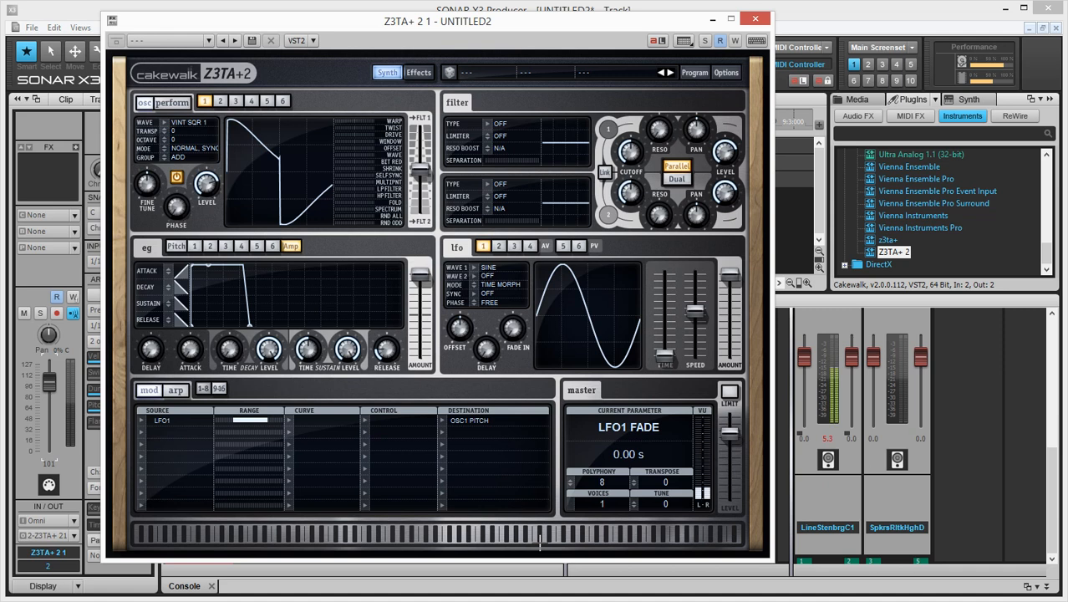
left_click(674, 538)
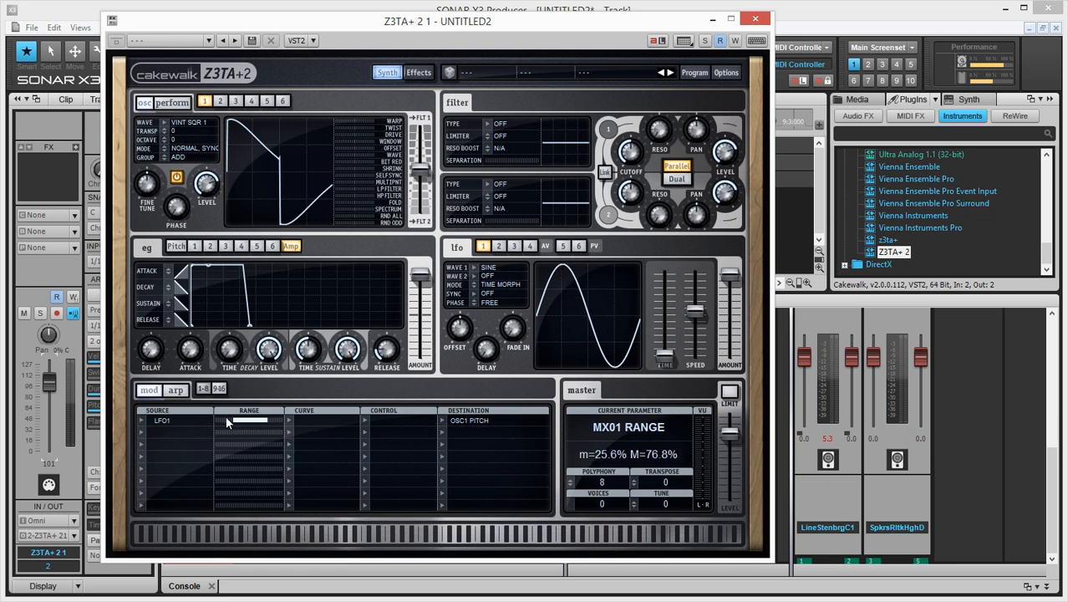
left_click_drag(268, 418, 190, 447)
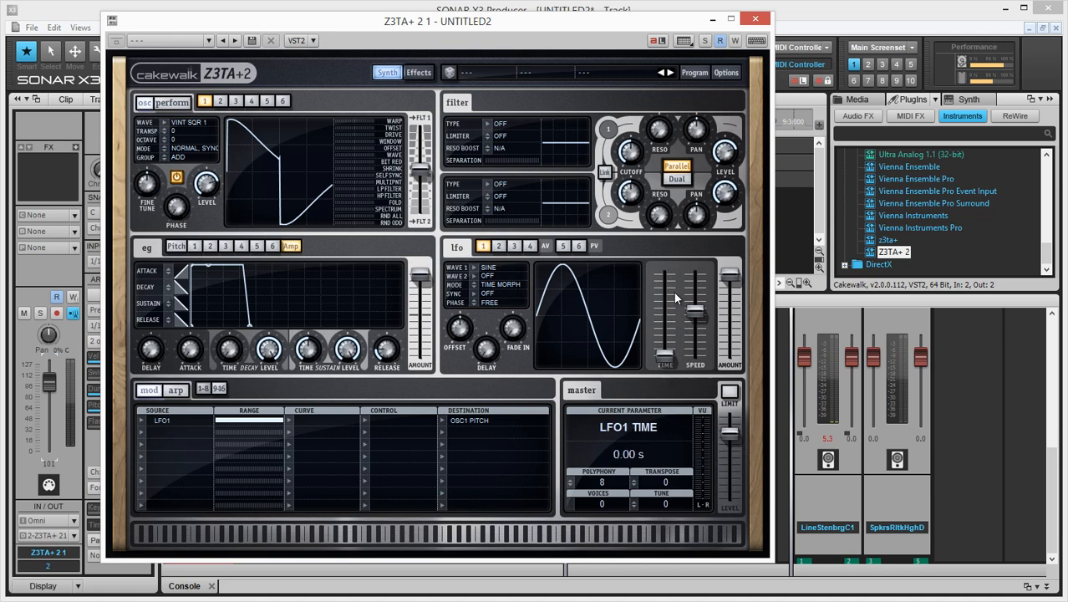
mouse_move(695, 312)
left_mouse_down()
mouse_move(690, 339)
mouse_move(700, 325)
left_mouse_up()
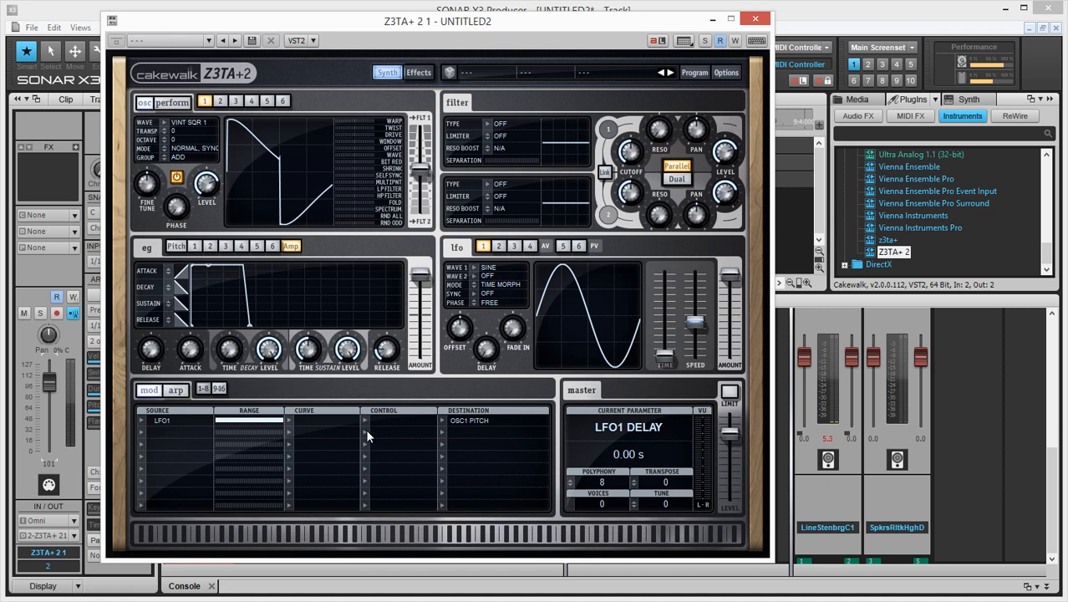
Try the Bipolar-Linear + and Unipolar-Linear - curves in the first modulation matrix row.
left_click(292, 421)
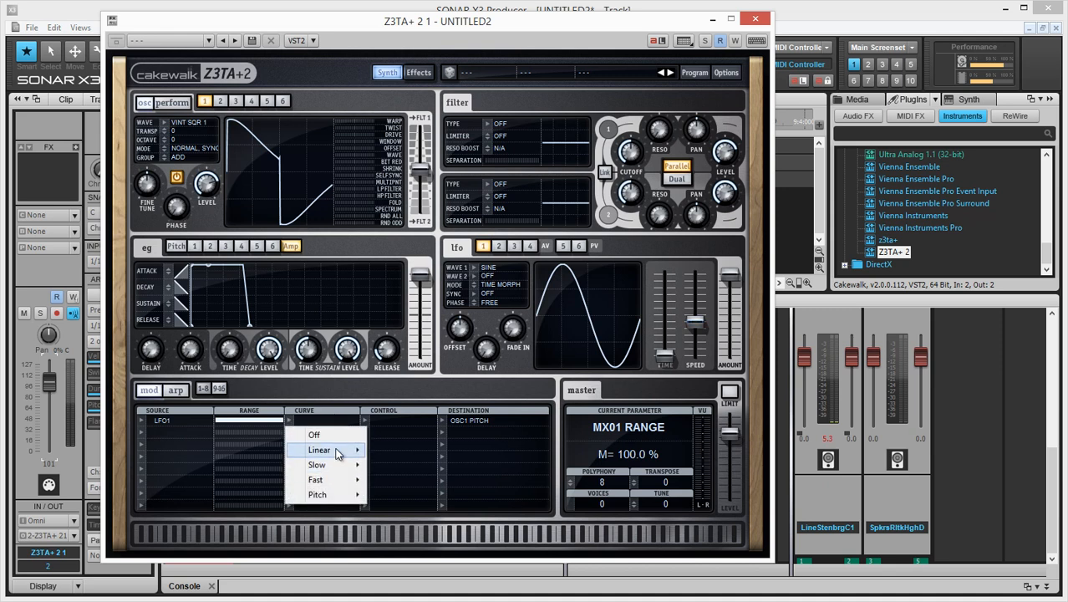
mouse_move(338, 451)
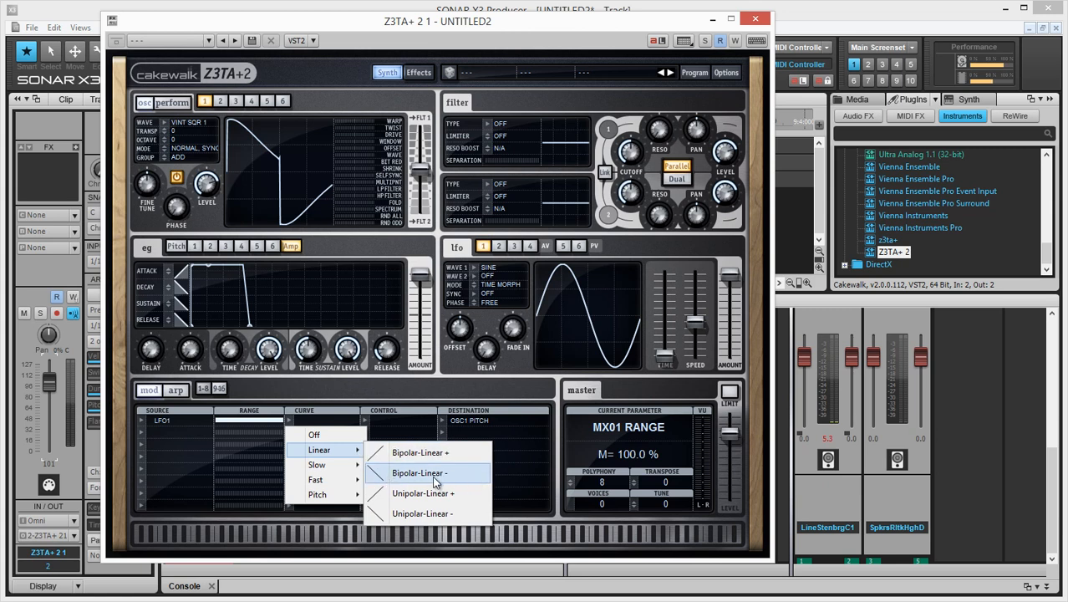
left_click(422, 454)
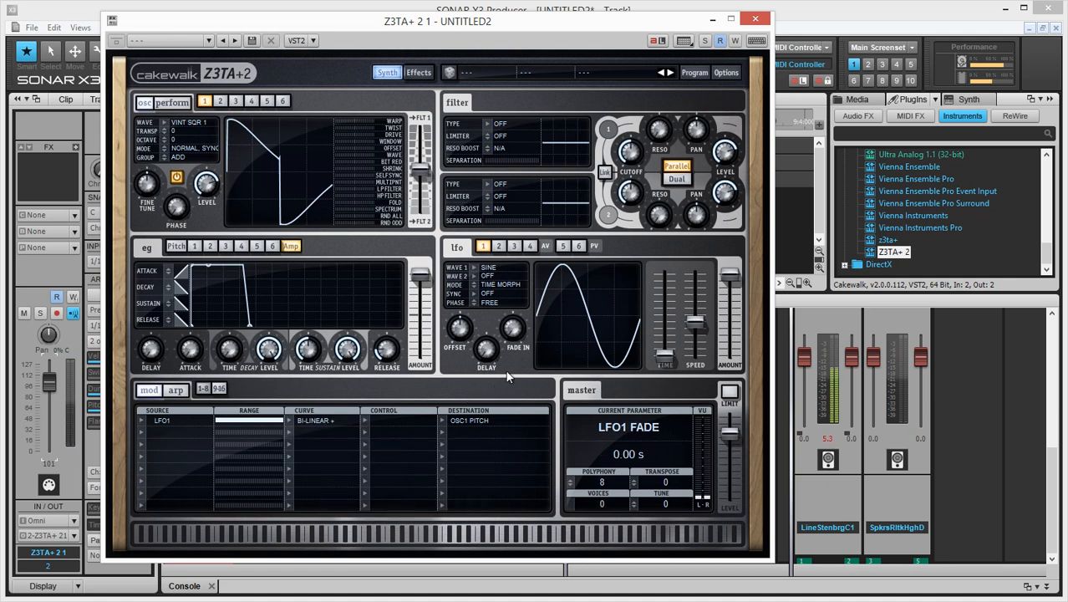
left_click(322, 420)
left_click(414, 513)
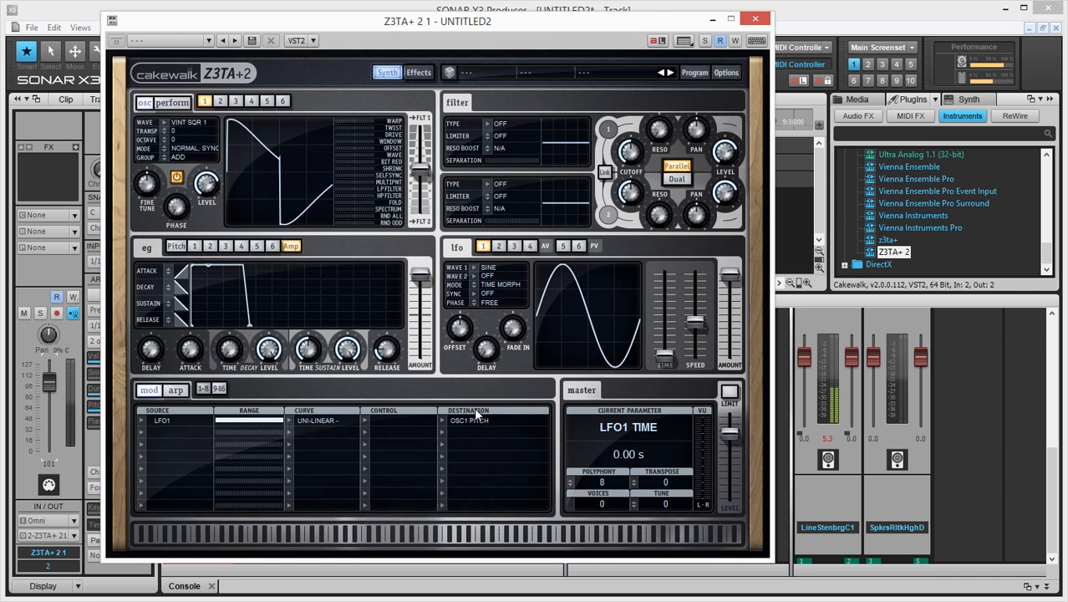
mouse_move(512, 327)
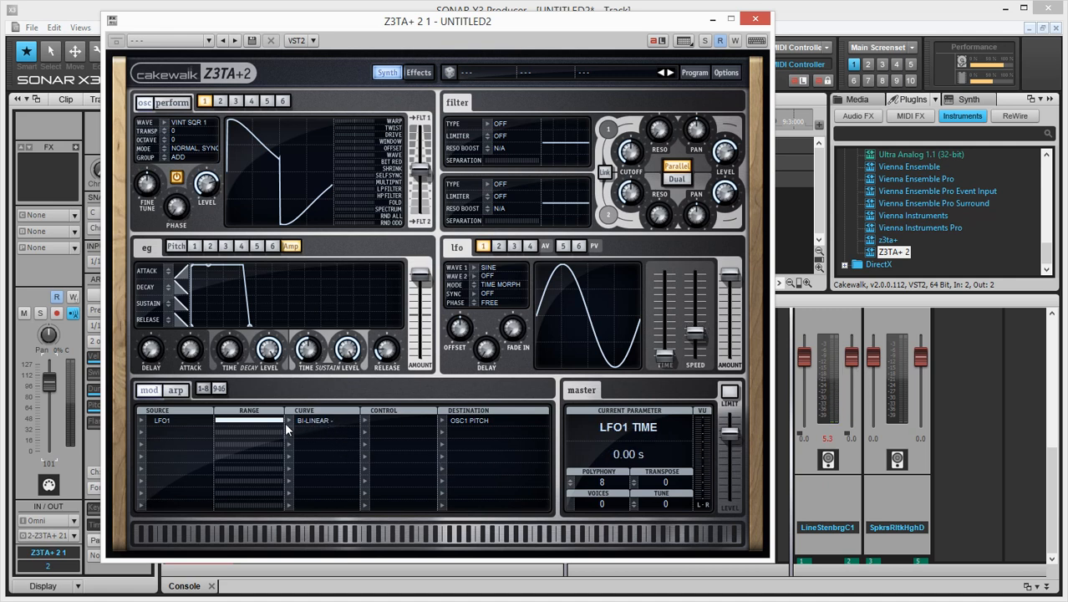
Set the first modulation matrix row's curve to Pitch 1 Octave.
left_click(287, 421)
mouse_move(351, 505)
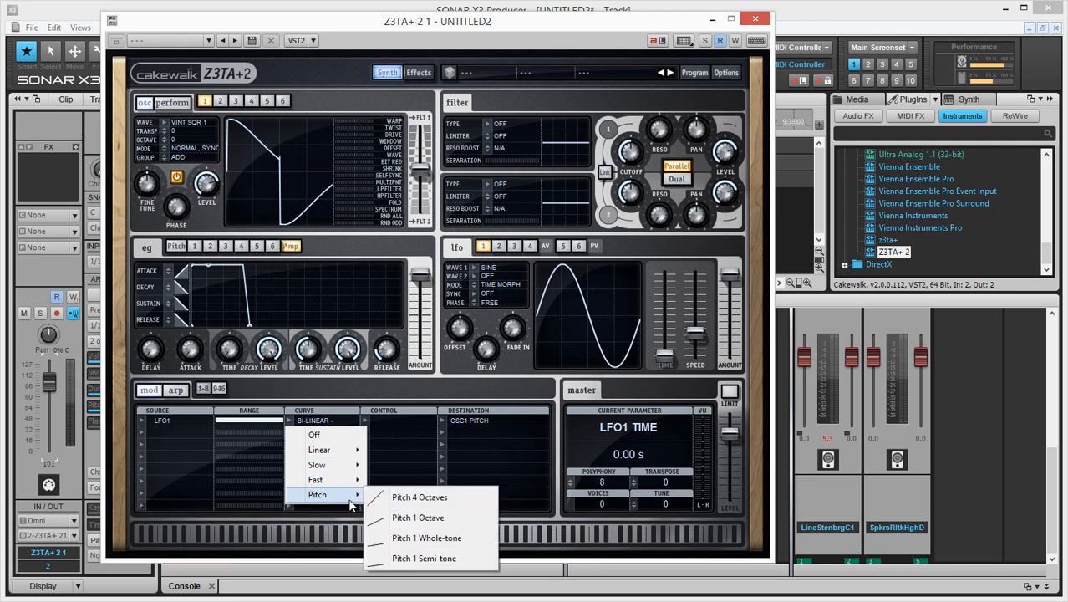
left_click(430, 520)
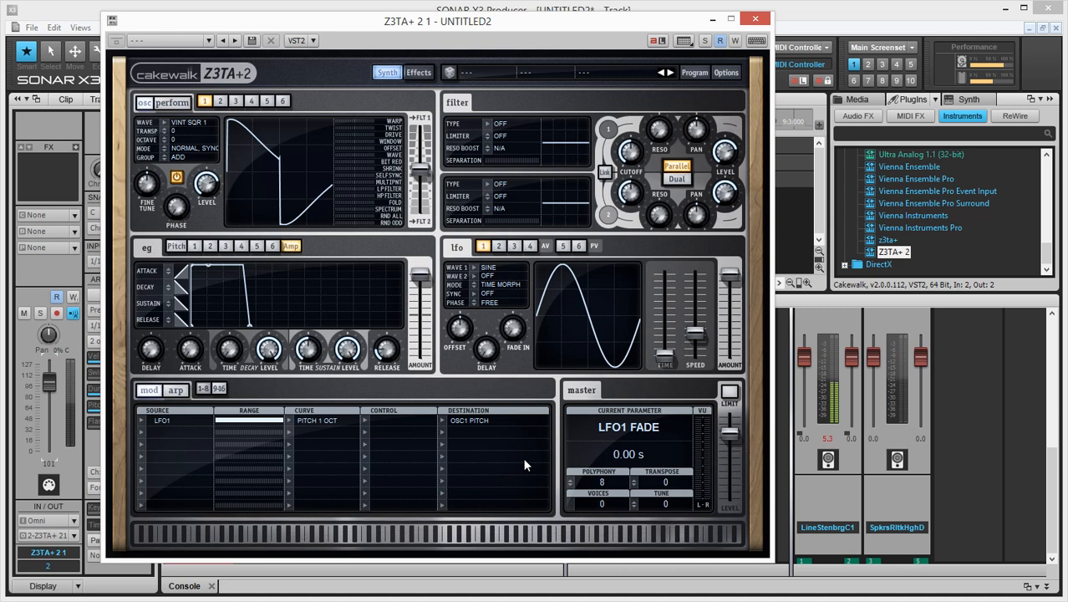
left_click(289, 421)
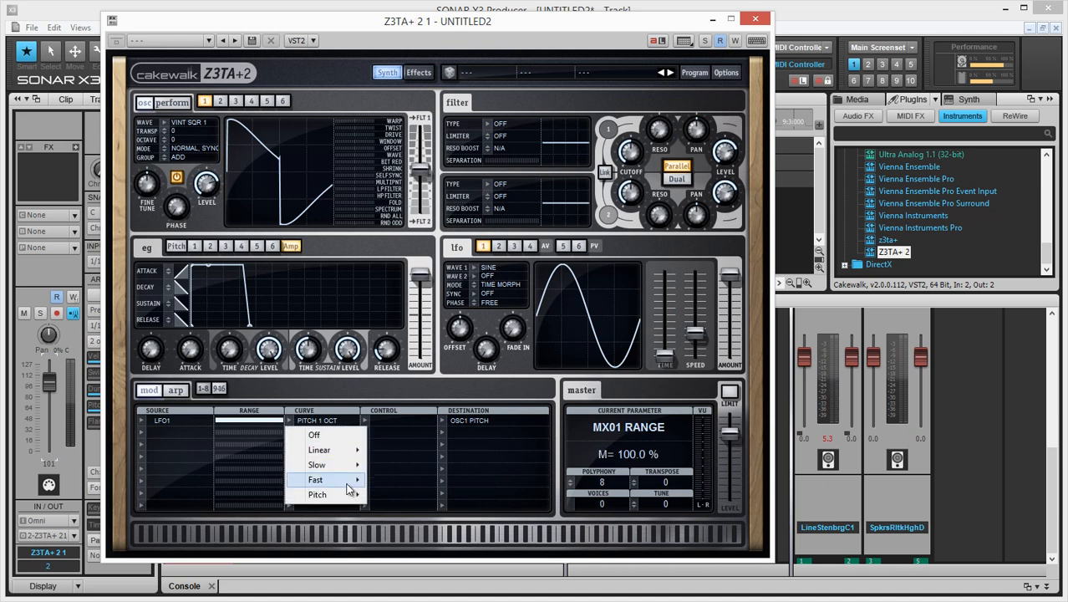
left_click(460, 365)
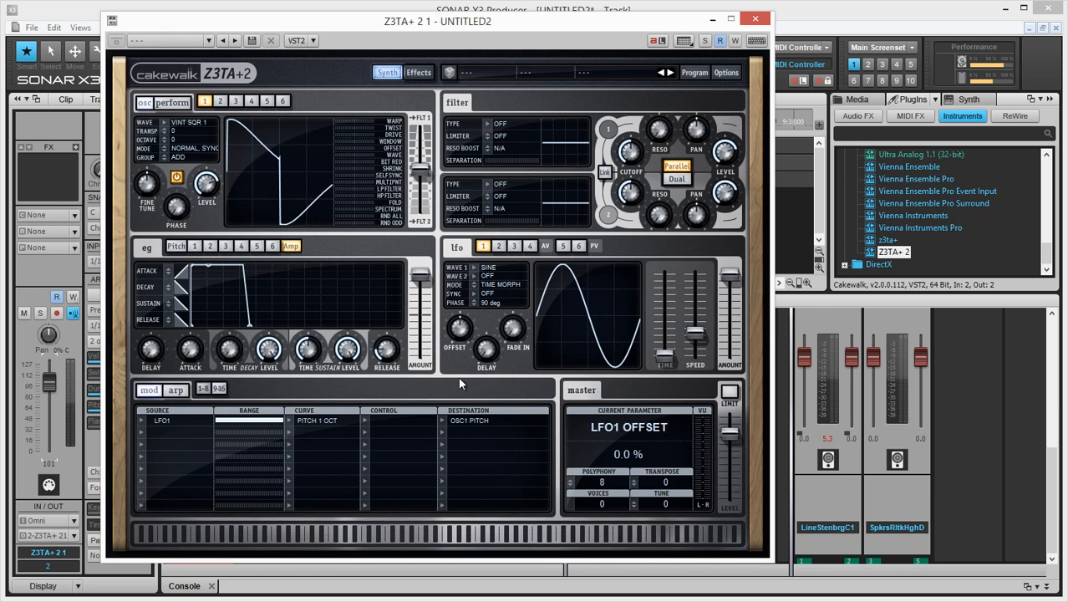
left_click(290, 420)
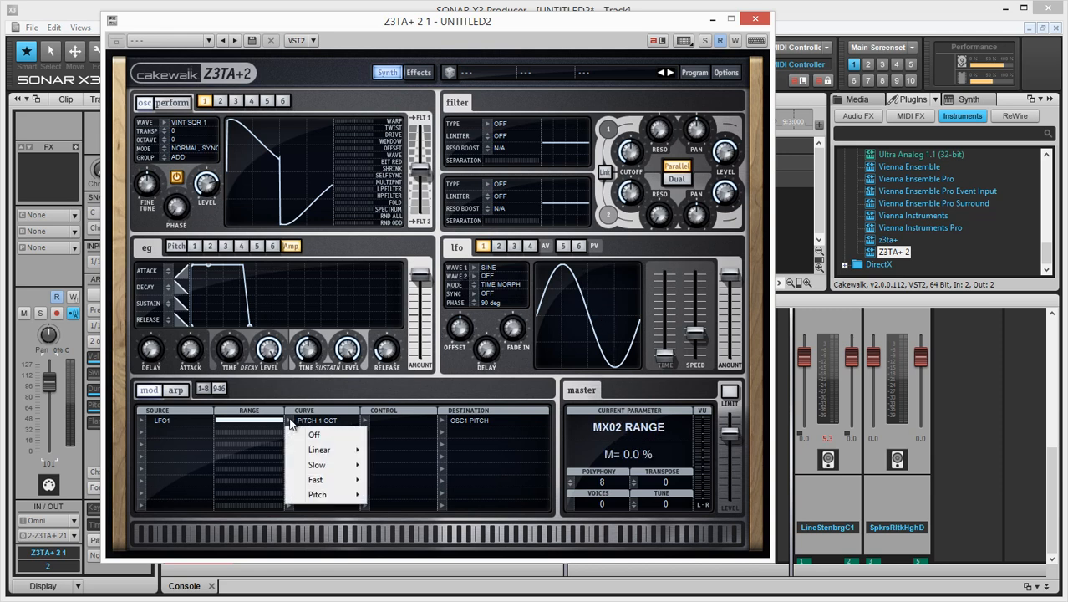
mouse_move(332, 465)
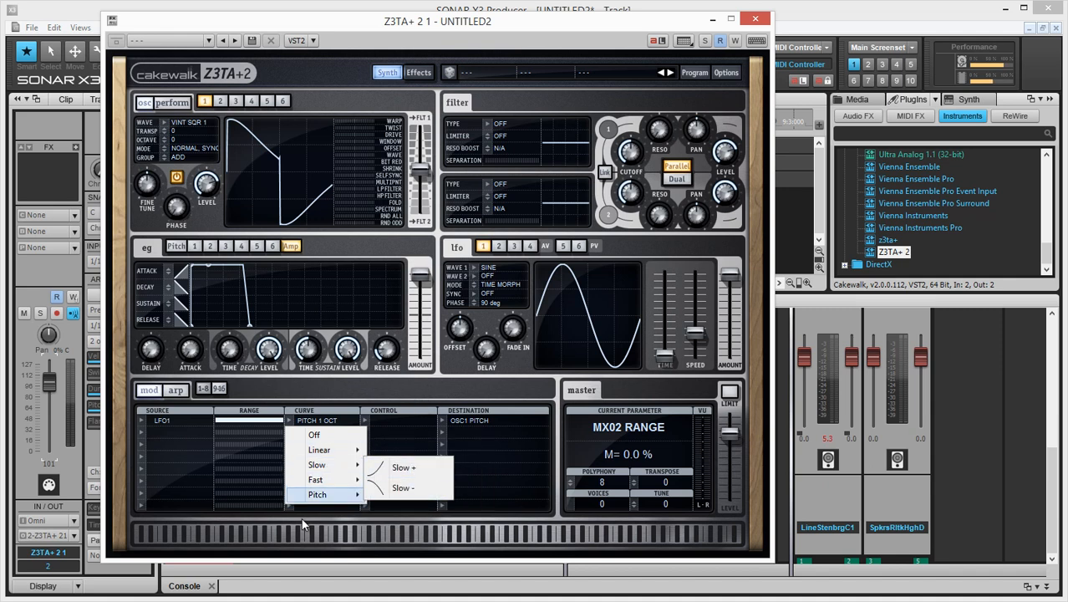
mouse_move(338, 498)
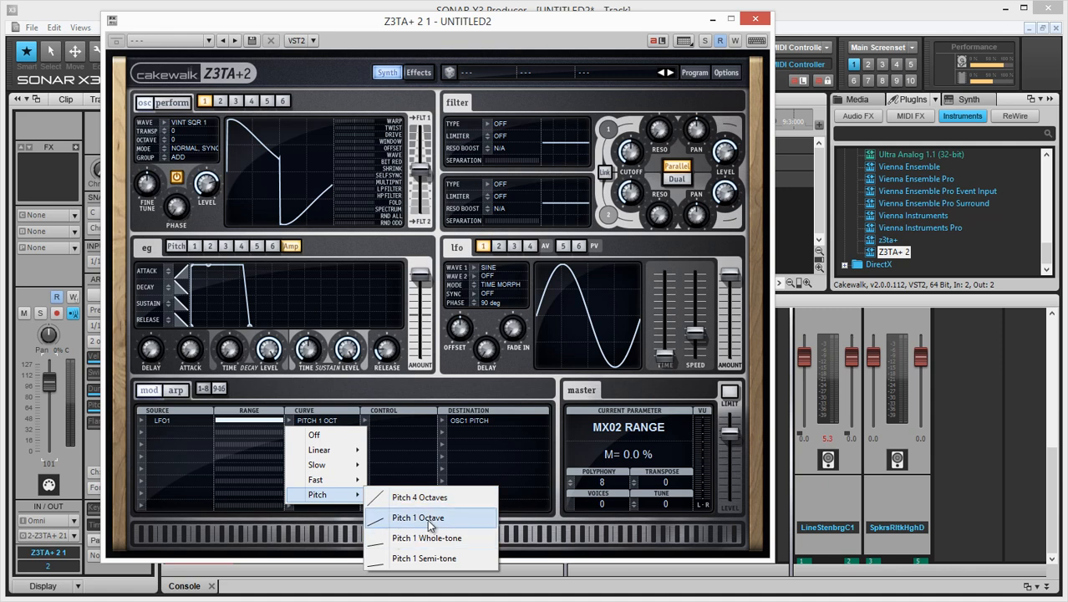
left_click(494, 325)
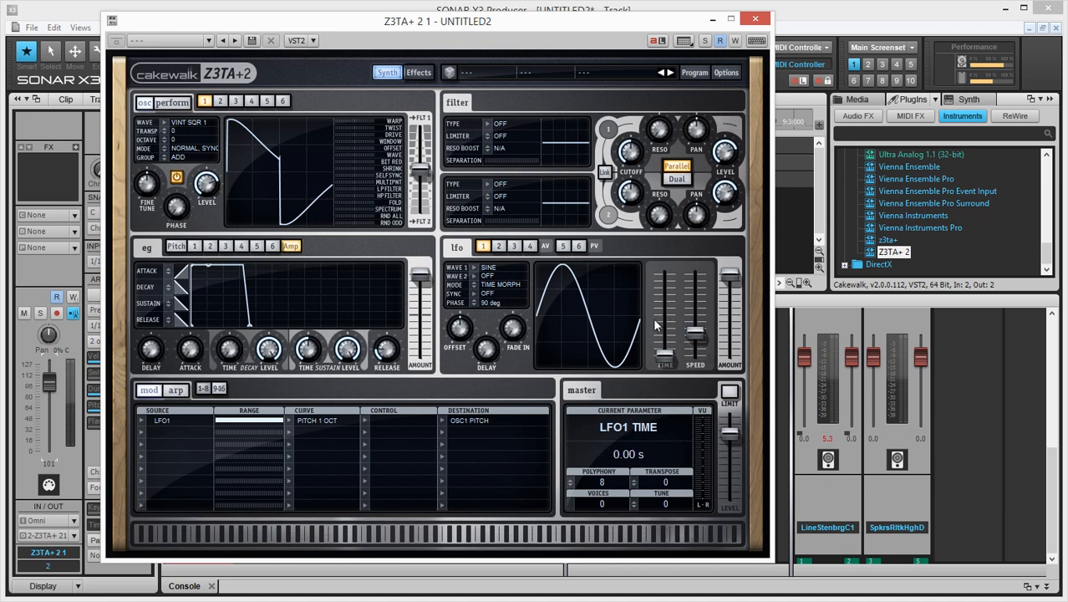
Adjust LFO 1's speed, trying 0.08 Hz and settling on about 0.21 Hz, with tempo sync left off.
mouse_move(700, 361)
left_mouse_down()
mouse_move(700, 344)
mouse_move(692, 348)
left_mouse_up()
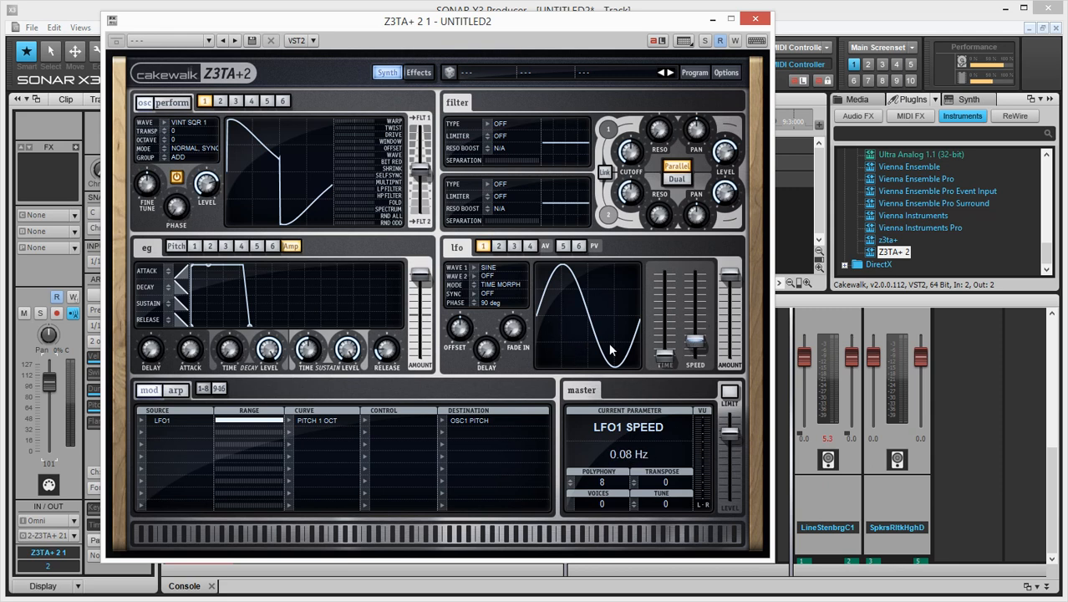
mouse_move(692, 340)
left_mouse_down()
mouse_move(700, 334)
mouse_move(684, 336)
left_mouse_up()
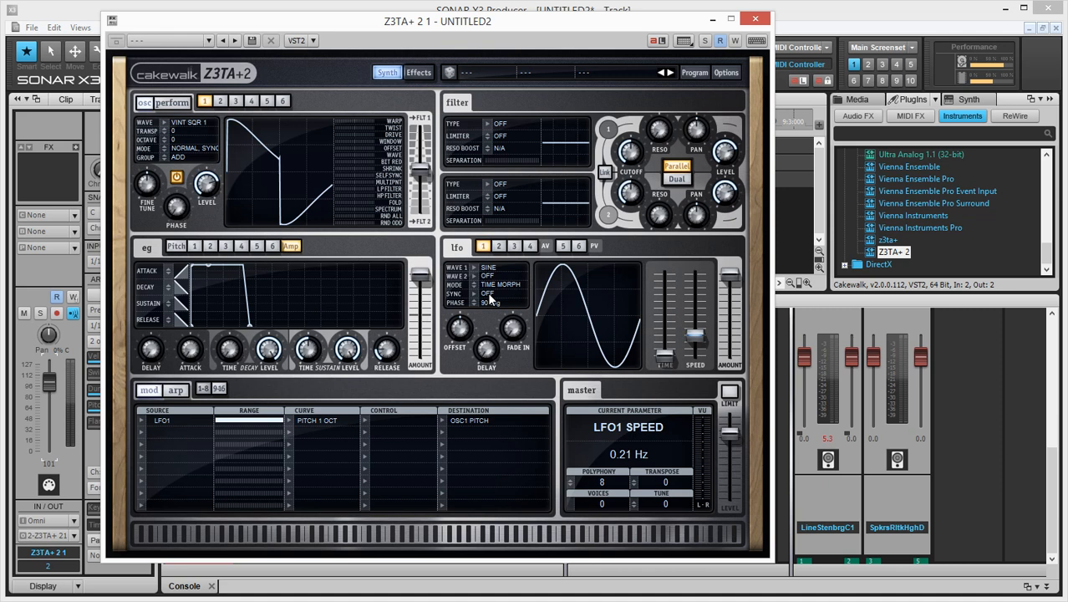
left_click(474, 295)
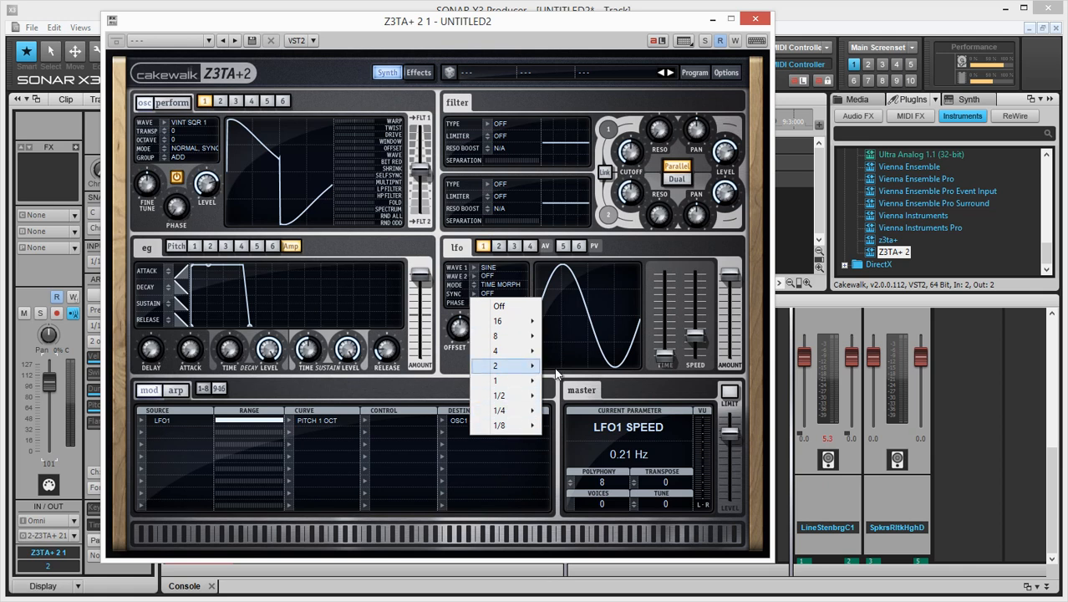
left_click(453, 356)
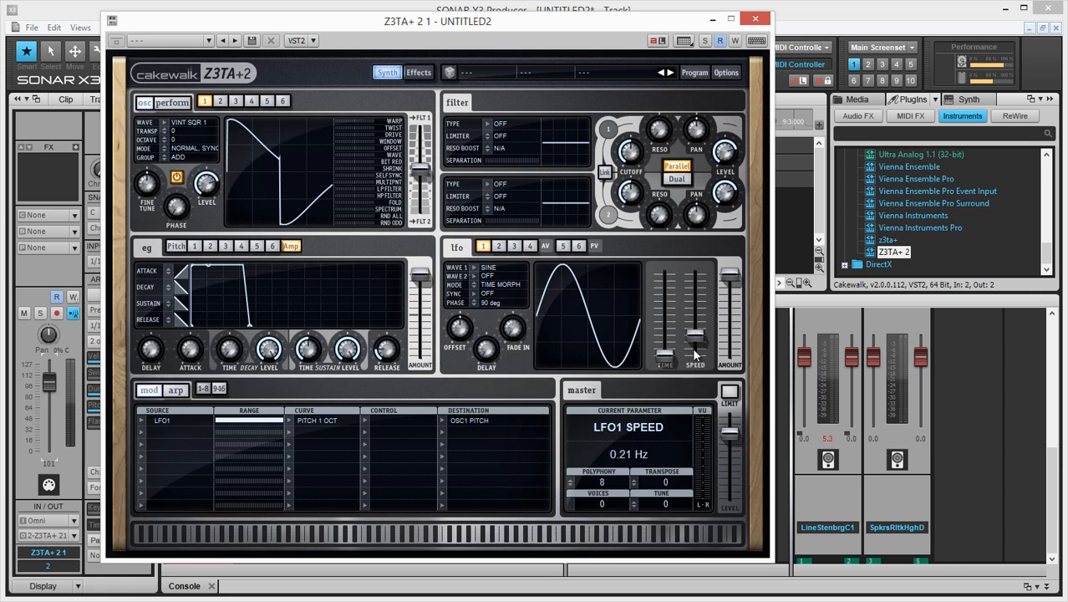
mouse_move(698, 328)
left_mouse_down()
mouse_move(702, 314)
mouse_move(697, 343)
left_mouse_up()
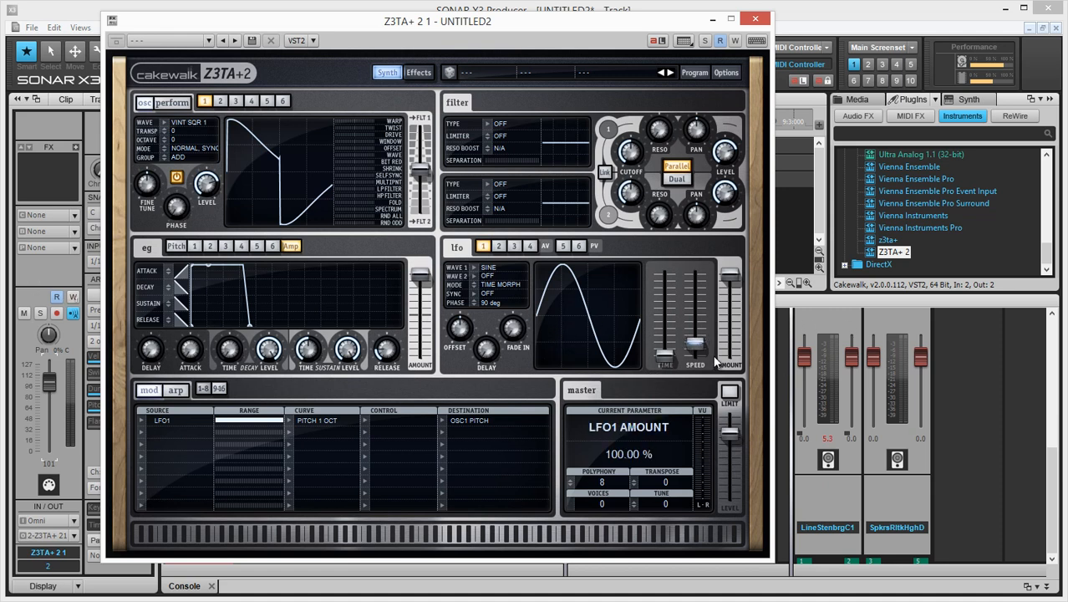
left_click_drag(698, 346, 698, 343)
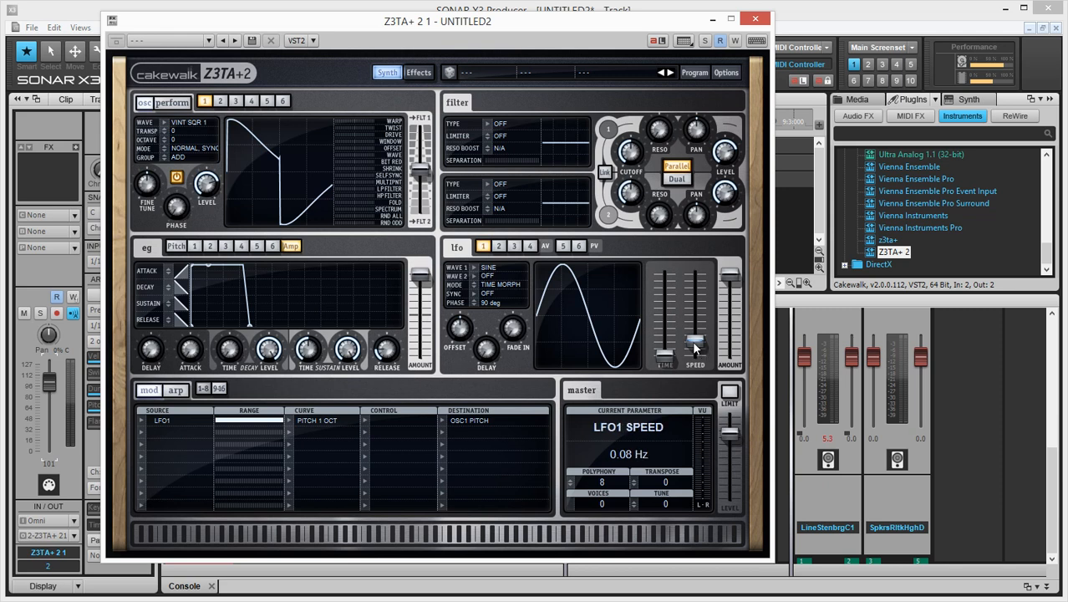
left_click_drag(694, 349, 693, 343)
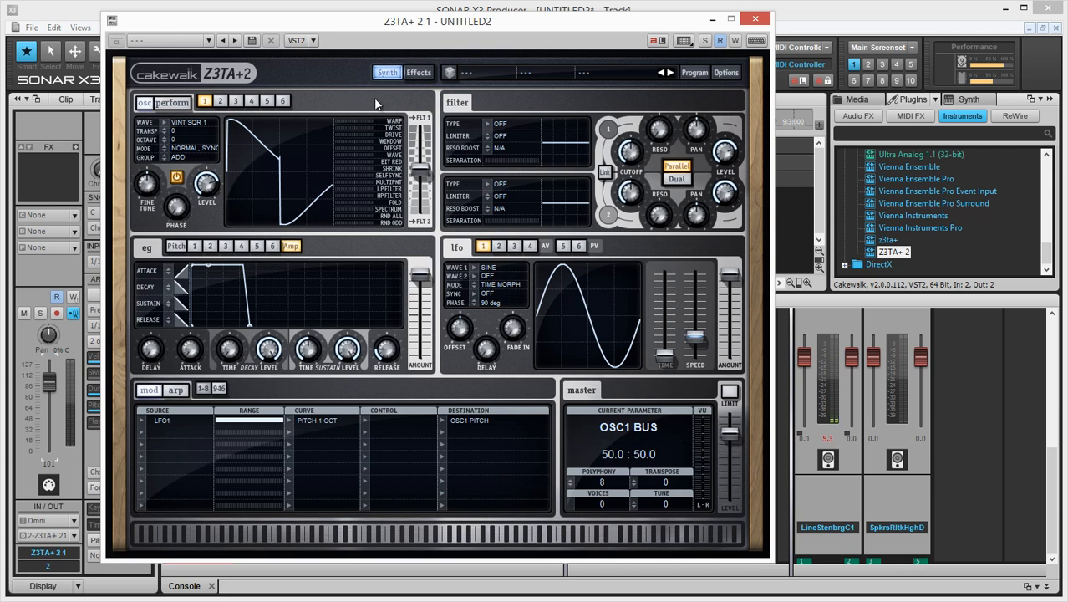
Add some Warp and about 25.42 % Drive to oscillator 1's waveshaper, trying out Twist and clearing it again.
mouse_move(355, 123)
left_mouse_down()
mouse_move(388, 124)
mouse_move(416, 148)
mouse_move(402, 161)
mouse_move(408, 167)
left_mouse_up()
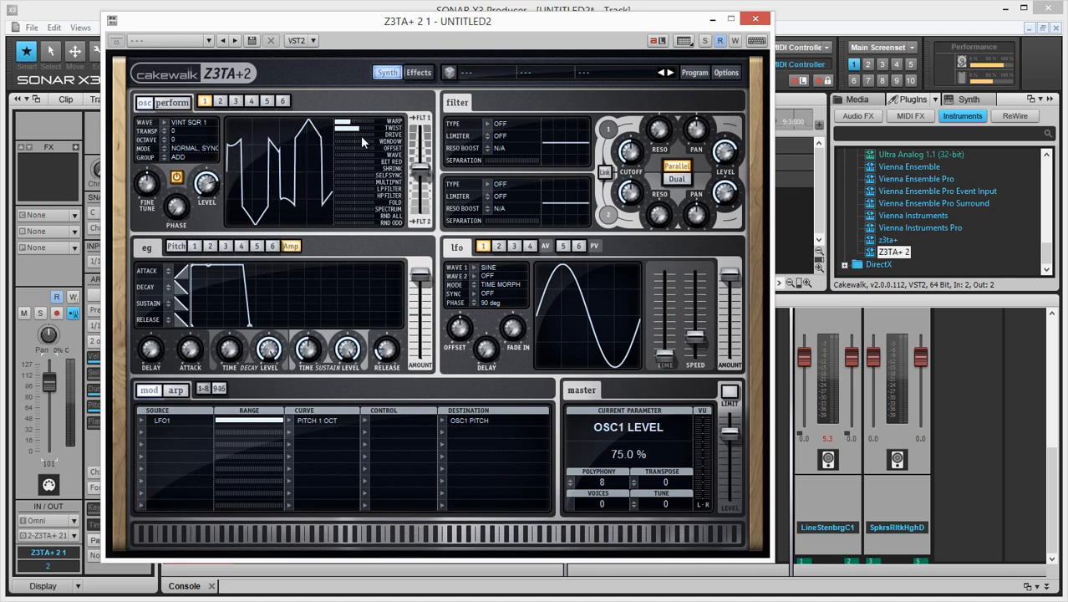
mouse_move(361, 130)
left_mouse_down()
mouse_move(327, 119)
mouse_move(396, 126)
mouse_move(382, 142)
left_mouse_up()
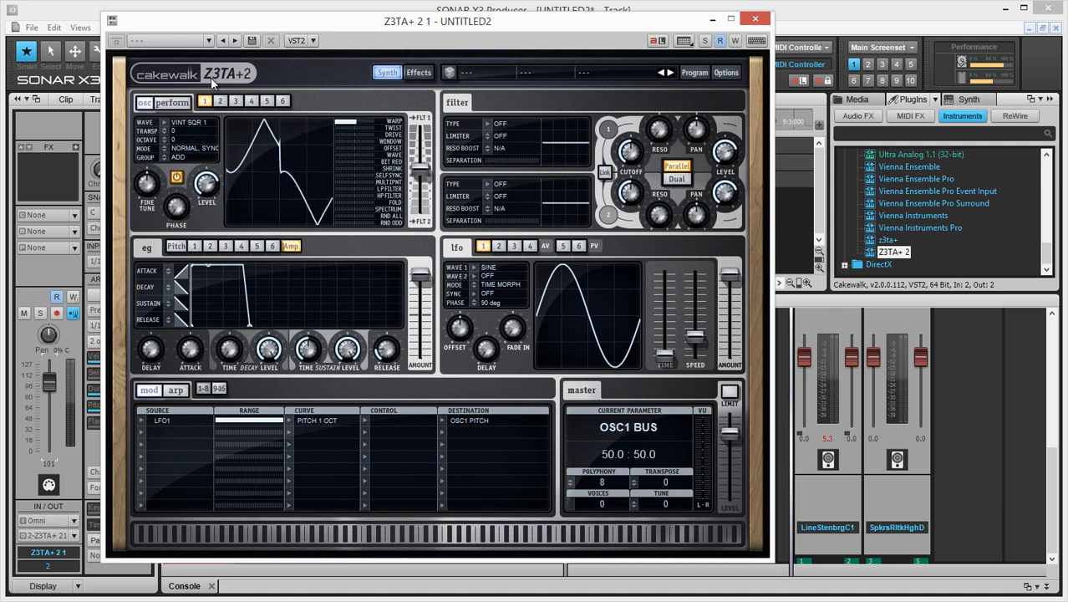
mouse_move(345, 126)
left_mouse_down()
mouse_move(315, 162)
mouse_move(372, 133)
mouse_move(408, 141)
mouse_move(381, 161)
mouse_move(328, 138)
mouse_move(401, 139)
mouse_move(416, 155)
mouse_move(363, 161)
mouse_move(391, 177)
mouse_move(370, 181)
mouse_move(371, 198)
left_mouse_up()
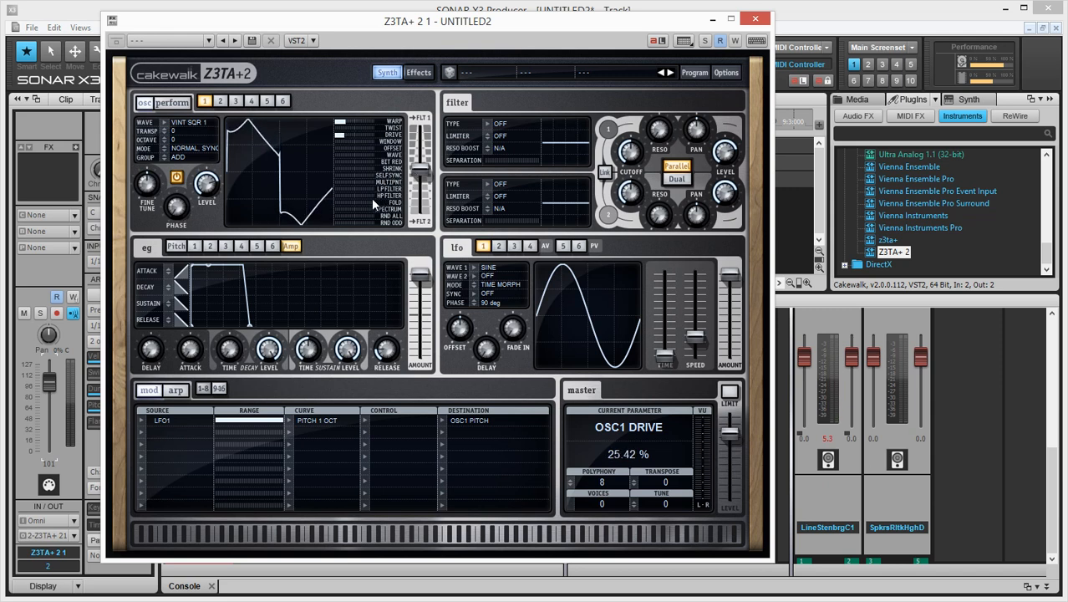
Raise Window, Bit Red, Multipoint to about 35.59 % and the low-pass filter to about 38.98 % in oscillator 1's waveshaper.
left_click_drag(364, 142, 366, 197)
left_click_drag(344, 154, 416, 215)
left_click_drag(364, 170, 362, 226)
left_click_drag(352, 183, 367, 164)
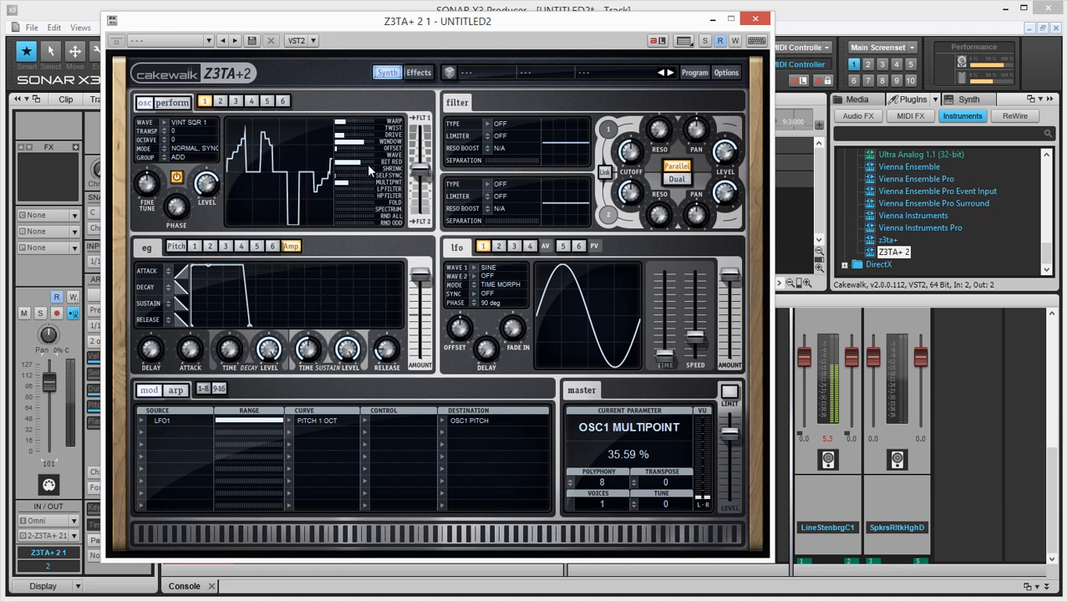
left_click(360, 188)
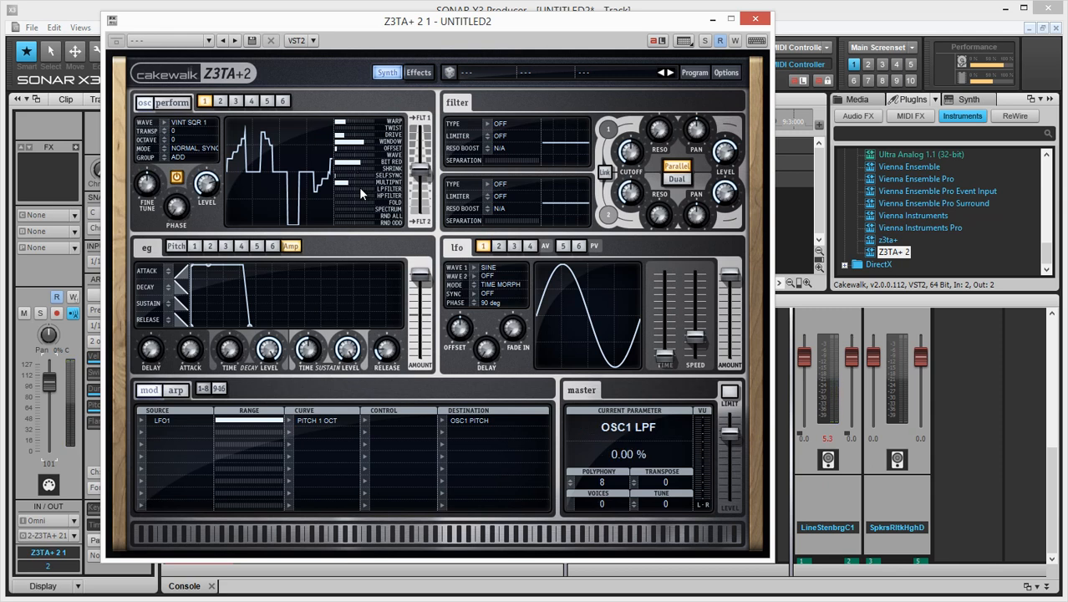
left_click_drag(360, 189, 392, 234)
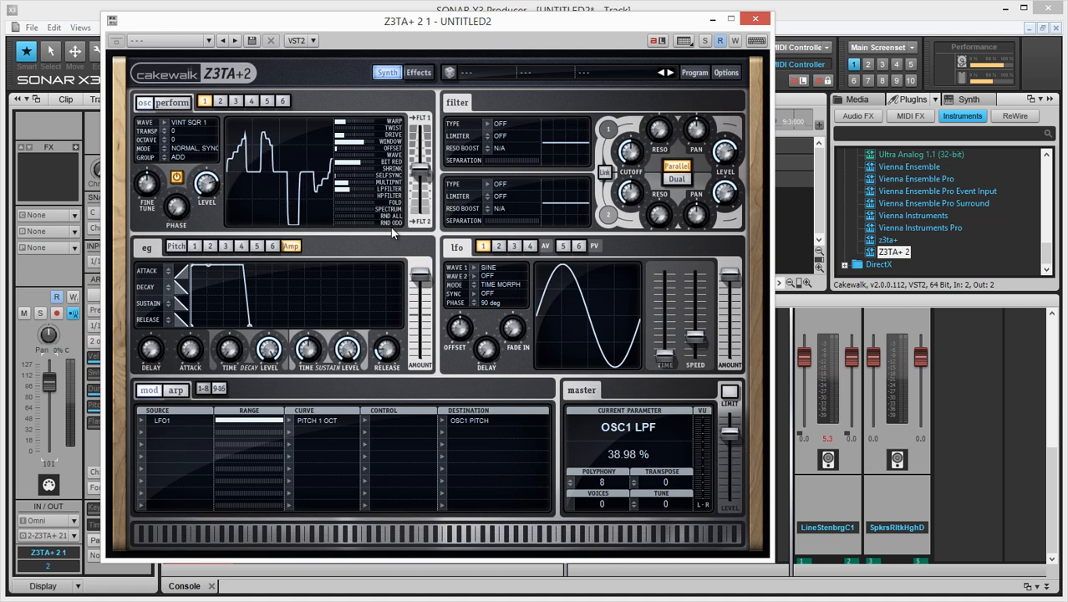
Reset Multipoint and the low-pass filter to 0 % in oscillator 1's waveshaper.
left_click_drag(358, 193, 348, 236)
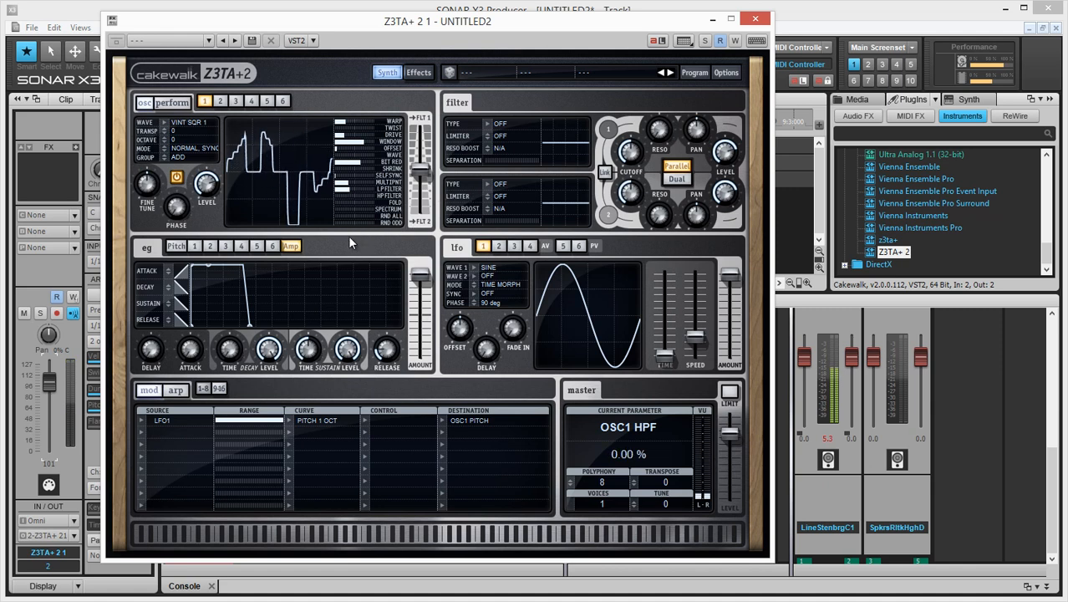
left_click_drag(352, 183, 313, 202)
left_click(345, 191)
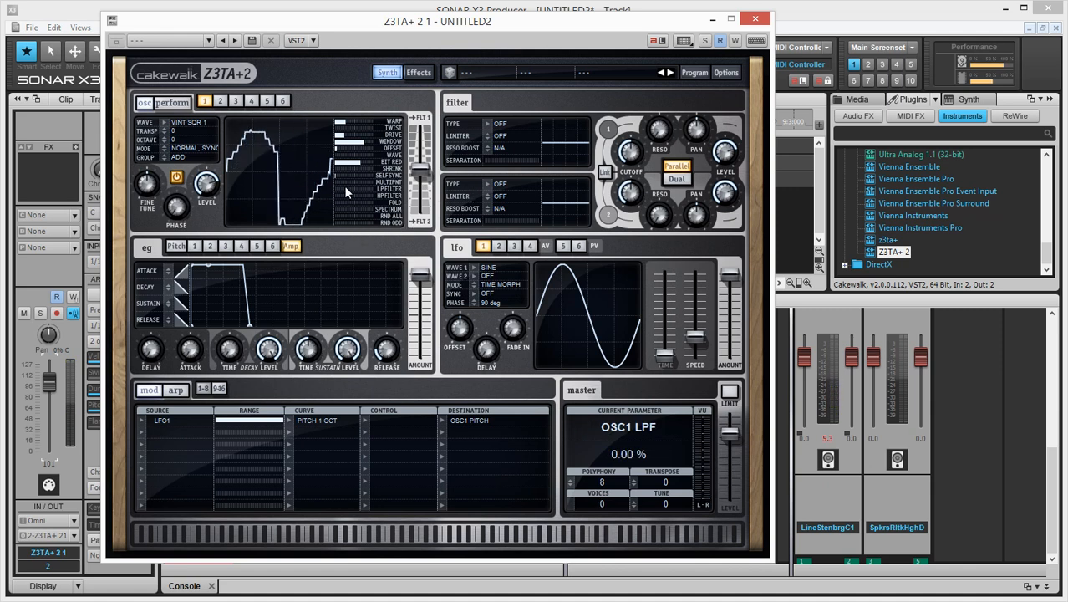
Raise the high-pass filter, Fold, Spectrum to about 33.90 %, RND ODD to about 79.66 %, plus Warp, Twist and Drive in oscillator 1's waveshaper.
left_click_drag(358, 195, 386, 218)
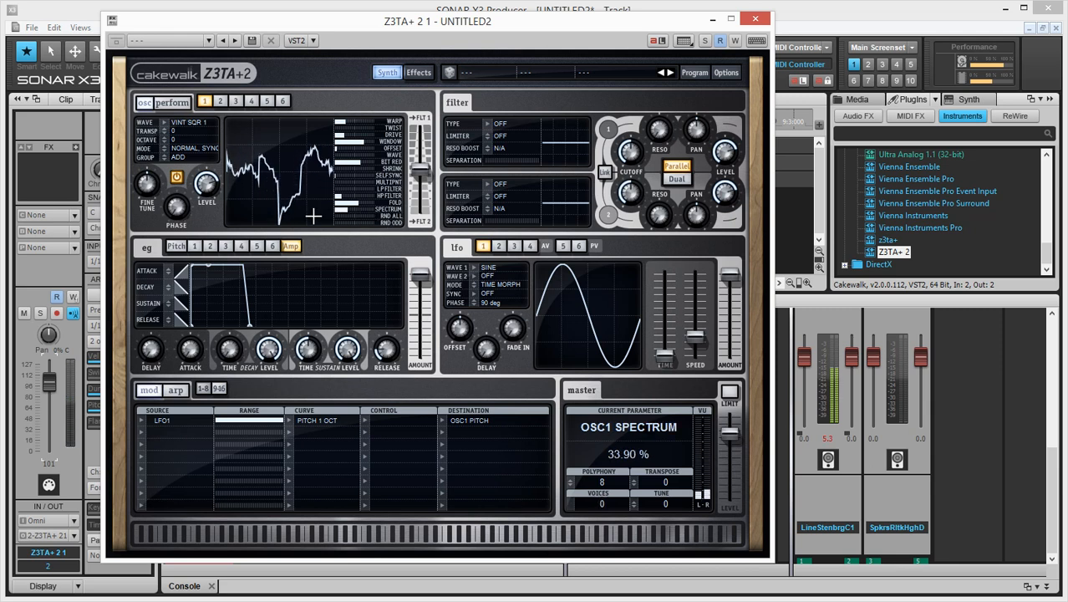
mouse_move(269, 170)
left_mouse_down()
mouse_move(274, 144)
mouse_move(274, 174)
mouse_move(312, 172)
mouse_move(280, 153)
left_mouse_up()
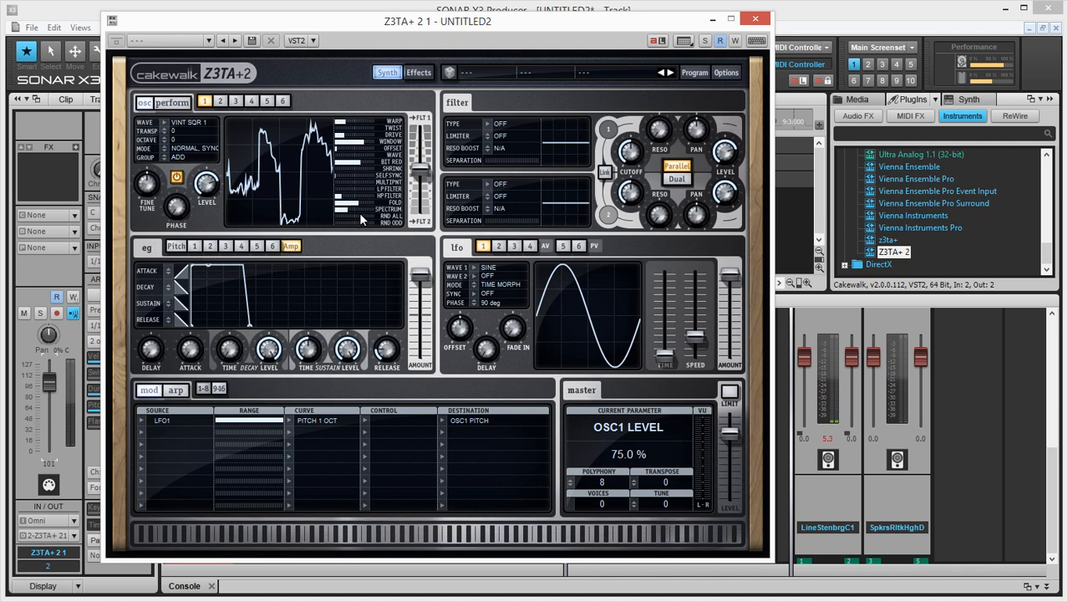
left_click_drag(361, 216, 413, 243)
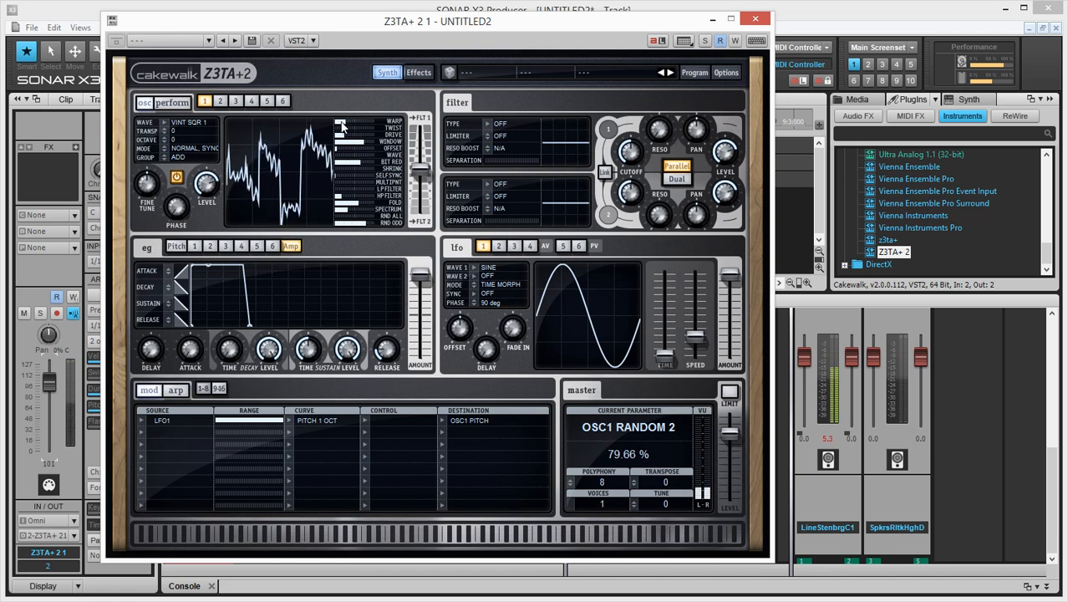
left_click_drag(341, 125, 403, 155)
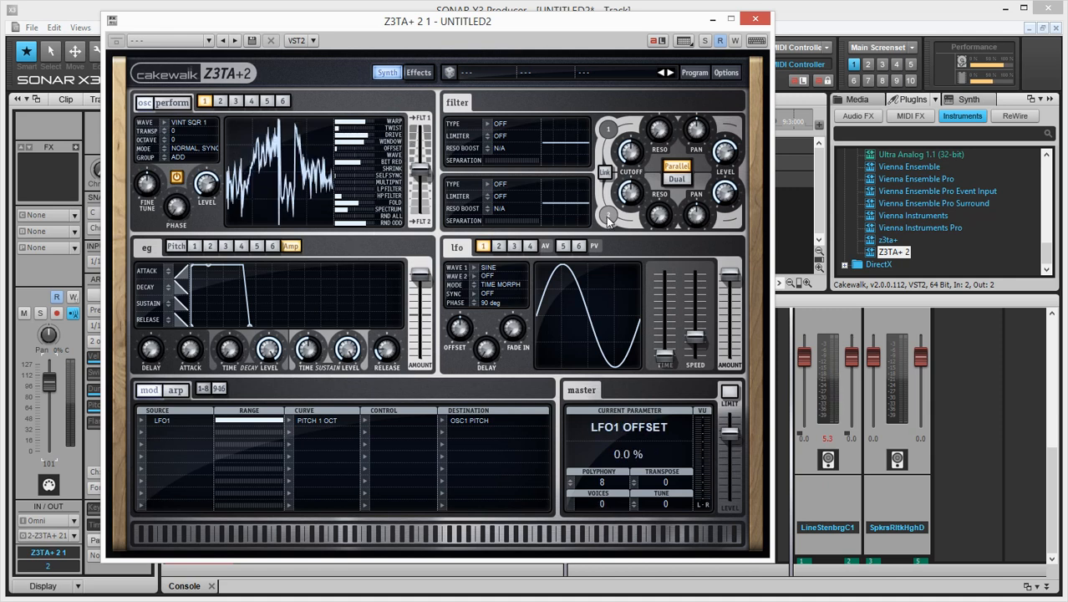
On the effects page, enable the modulation effect in Stereo Chorus mode and adjust its depth and speed.
left_click(423, 73)
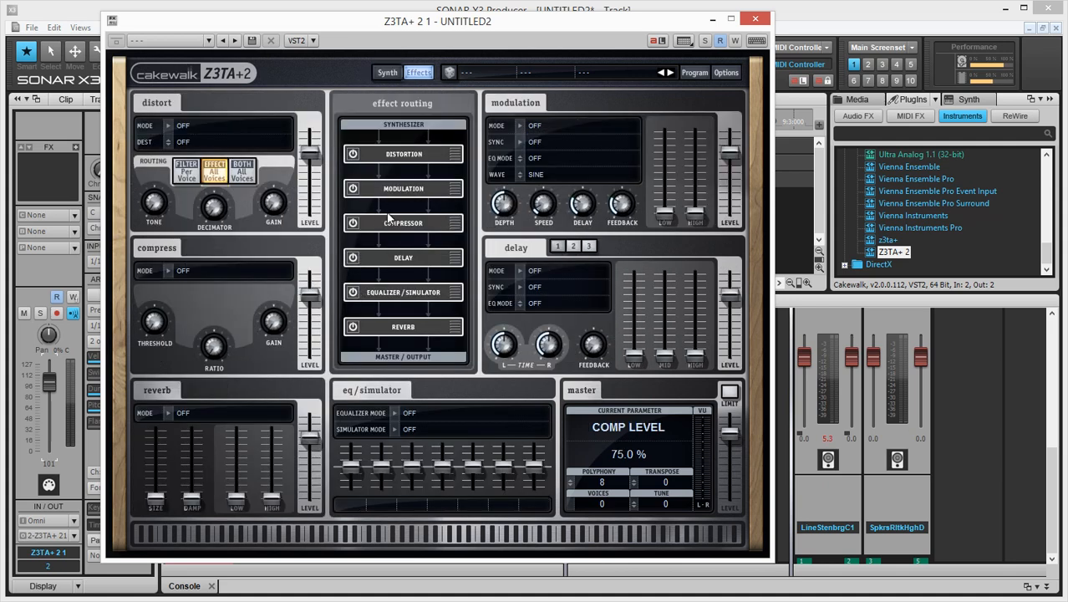
left_click(352, 189)
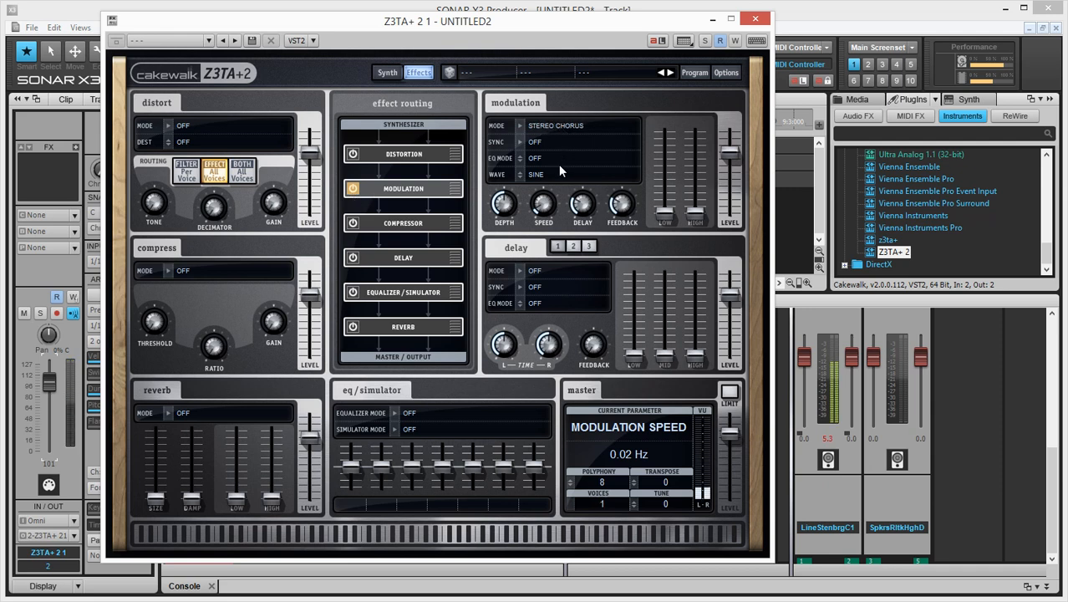
left_click_drag(504, 202, 552, 191)
Enable a Small Room reverb with damping at about 98 %, a slightly raised size and a lowered level.
left_click(198, 412)
left_click_drag(154, 503, 203, 452)
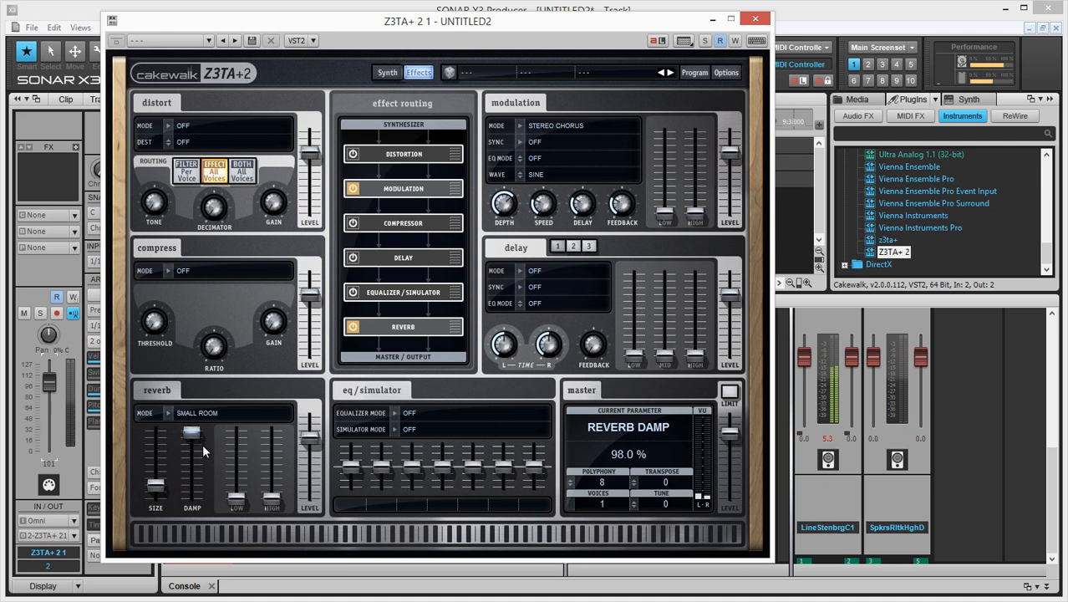
left_click(164, 490)
left_click_drag(163, 489, 163, 485)
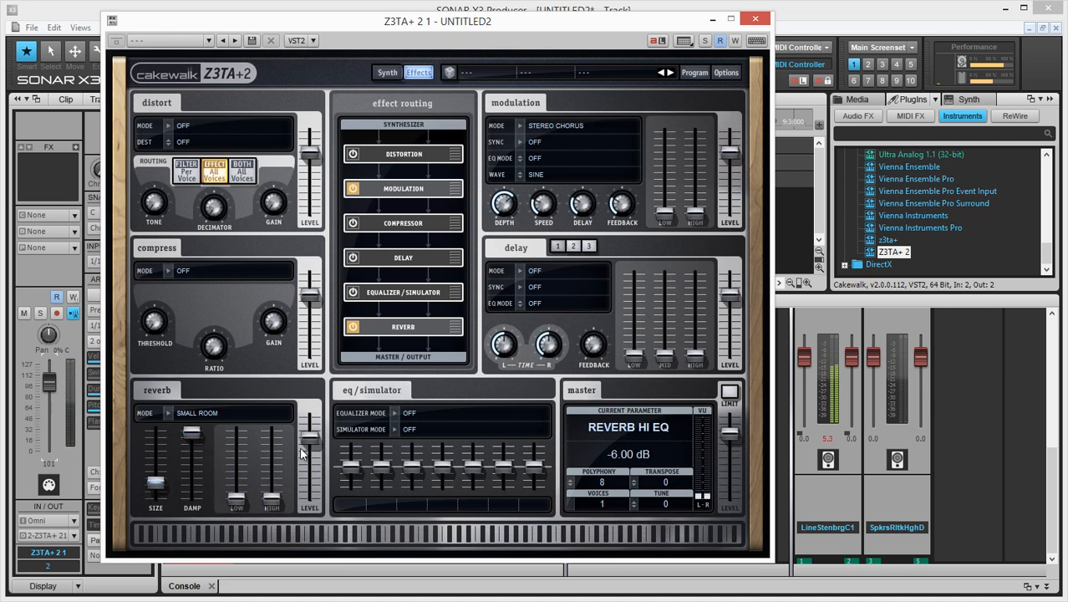
mouse_move(310, 440)
left_mouse_down()
mouse_move(315, 493)
mouse_move(323, 412)
mouse_move(310, 454)
left_mouse_up()
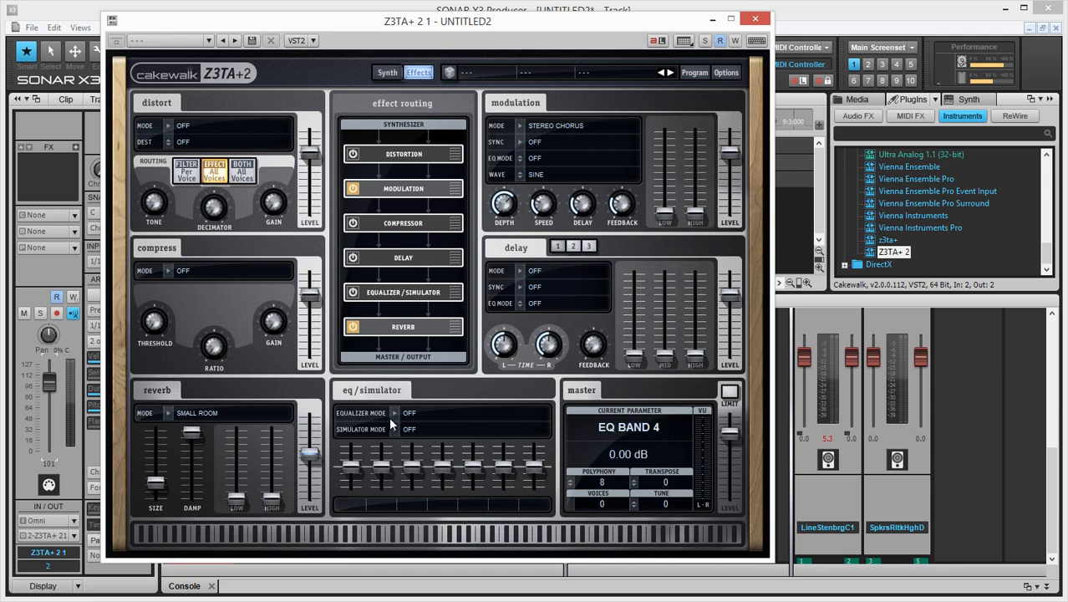
Set the equalizer to Wide 1, boost its 80, 220 and 500 Hz bands, and enable the master limiter.
left_click(420, 413)
left_click_drag(351, 464, 417, 461)
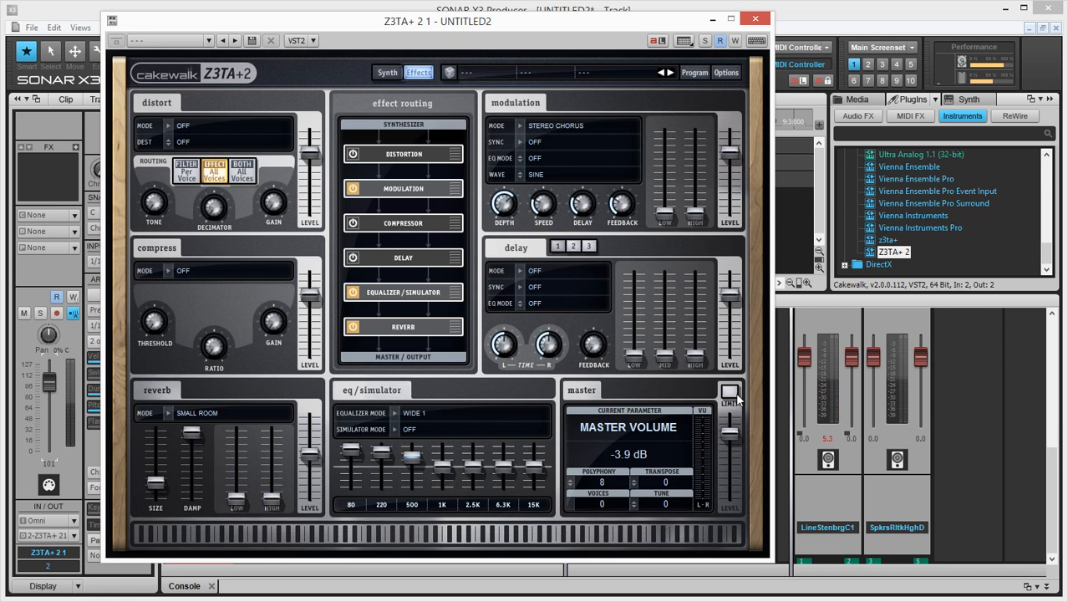
left_click(731, 393)
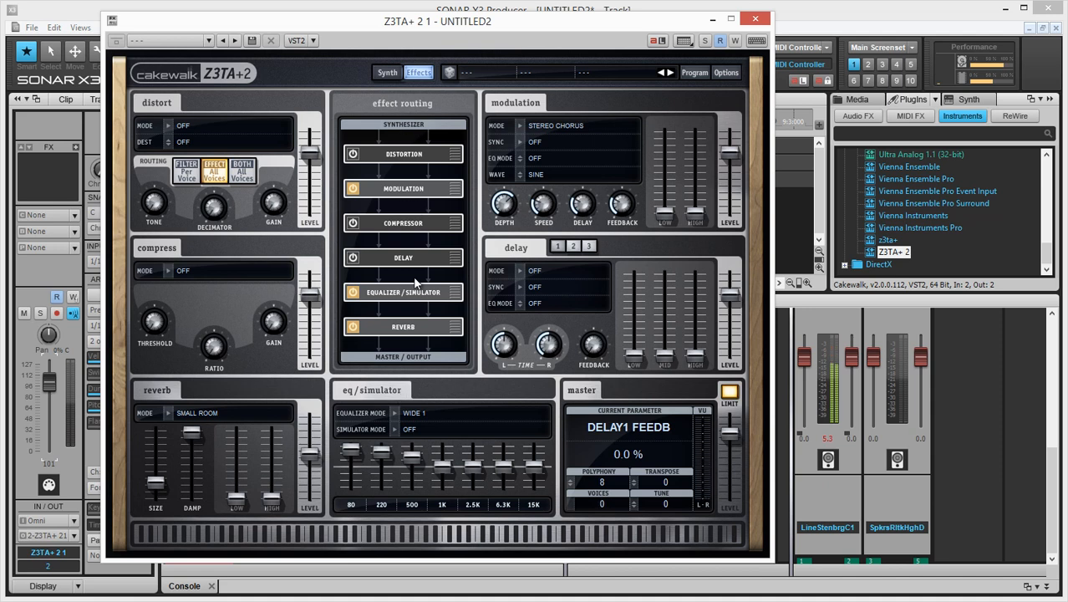
Move the compressor between the equalizer and reverb, and enable it in Fast mode with a raised threshold and a ratio of about 1.4:1.
left_click_drag(409, 228, 413, 331)
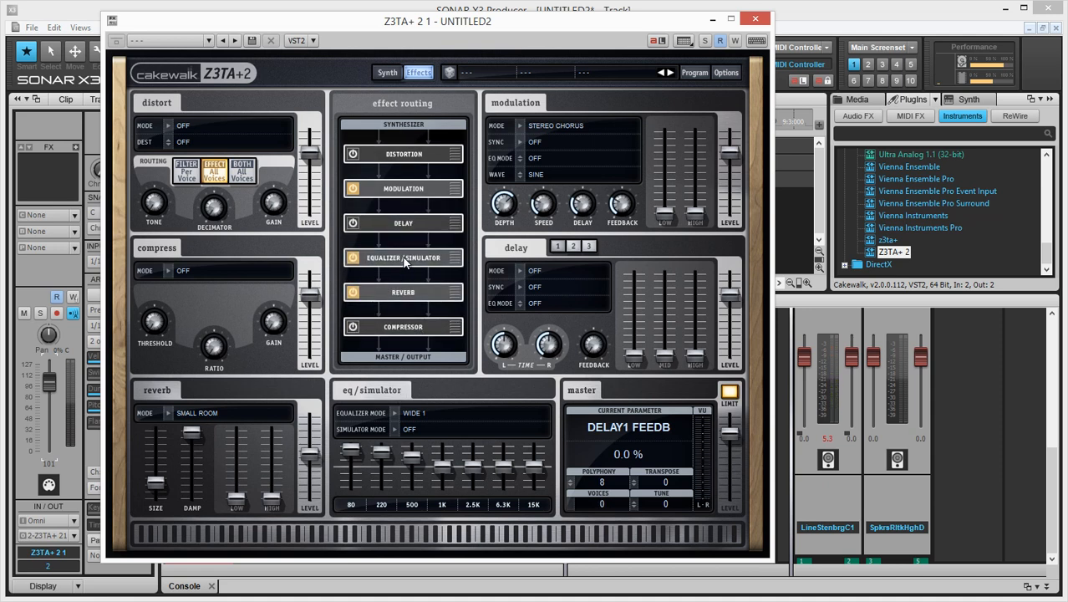
left_click_drag(403, 292, 403, 327)
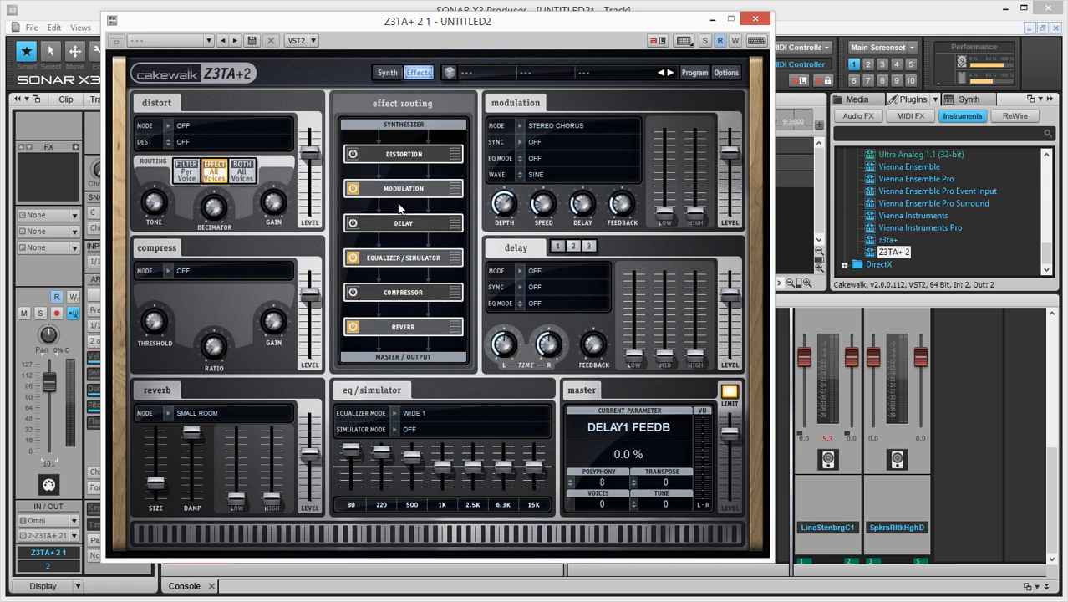
left_click(353, 292)
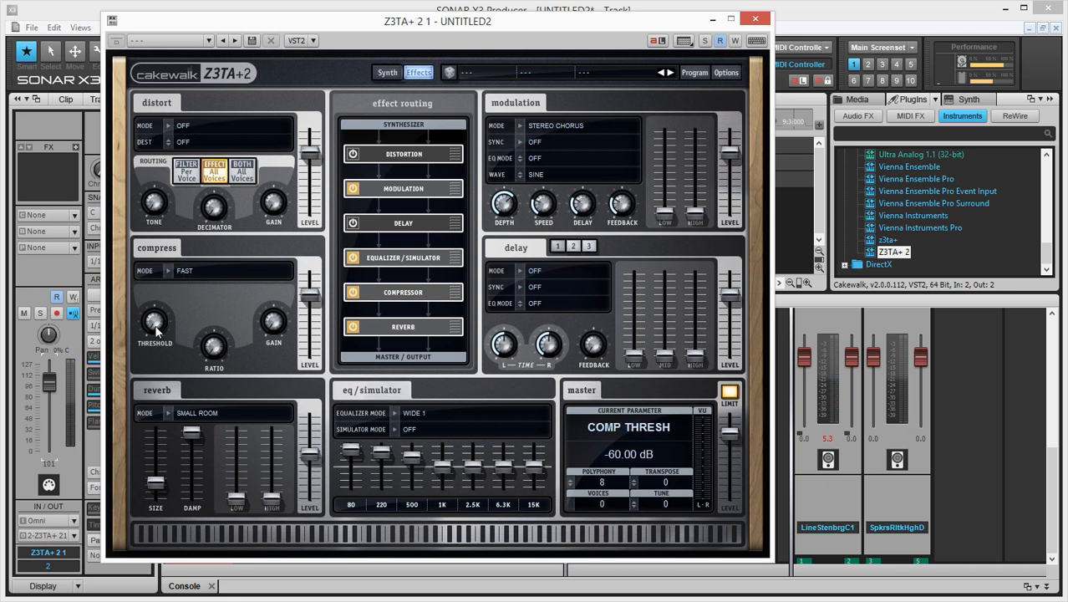
left_click_drag(161, 298, 221, 321)
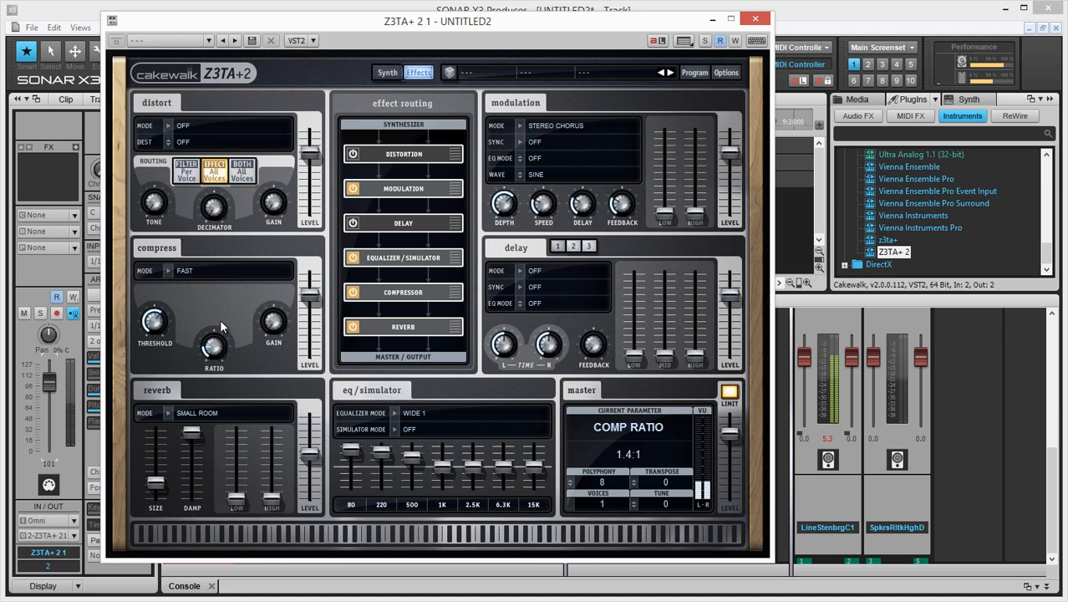
Enable Soft Drive distortion, trying per-voice filter routing but settling on Effect All Voices, adjust tone, decimator and gain, and return to the synth page.
left_click(189, 130)
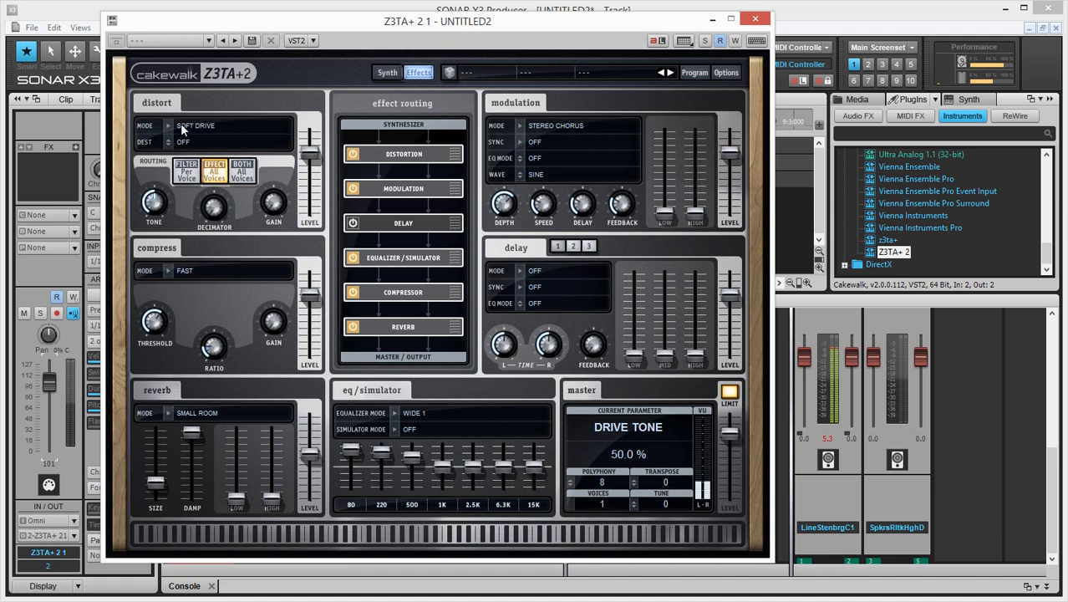
left_click(195, 174)
left_click_drag(205, 214, 282, 186)
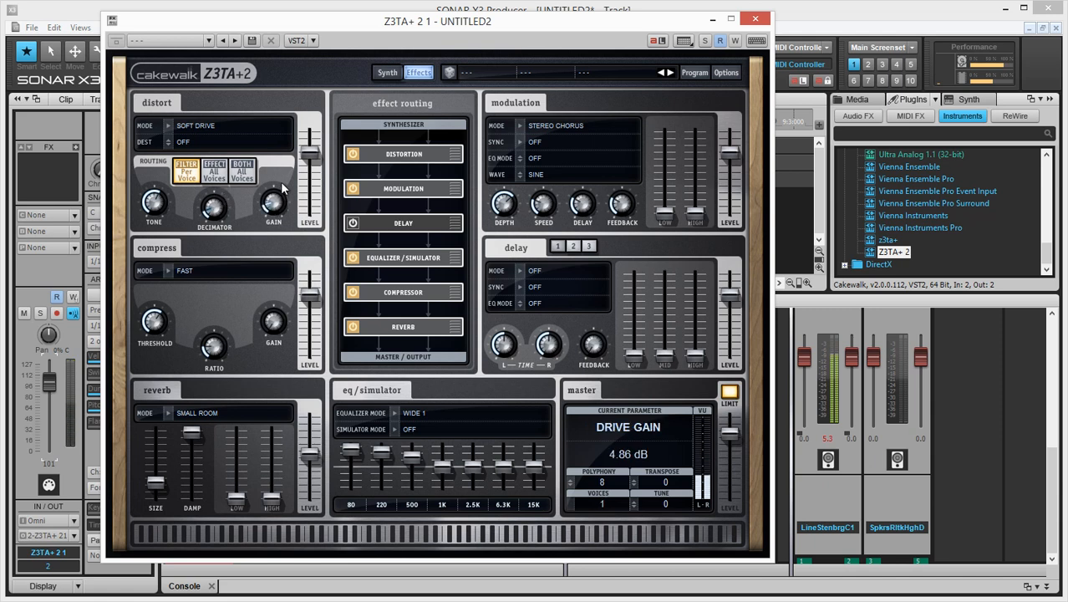
left_click(214, 171)
left_click_drag(156, 209, 163, 236)
left_click_drag(218, 209, 279, 214)
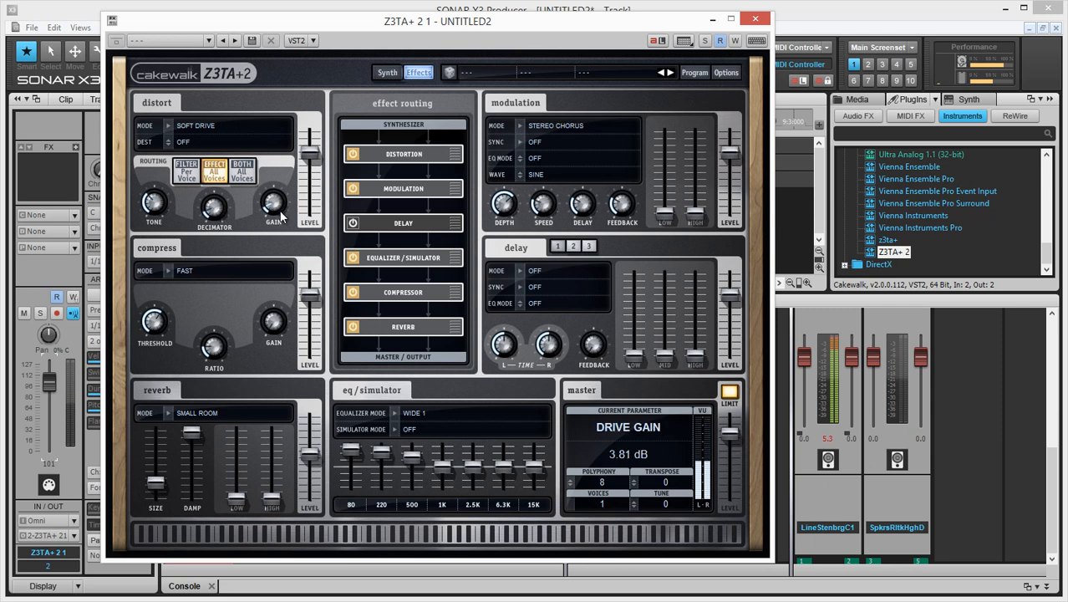
left_click_drag(210, 214, 280, 206)
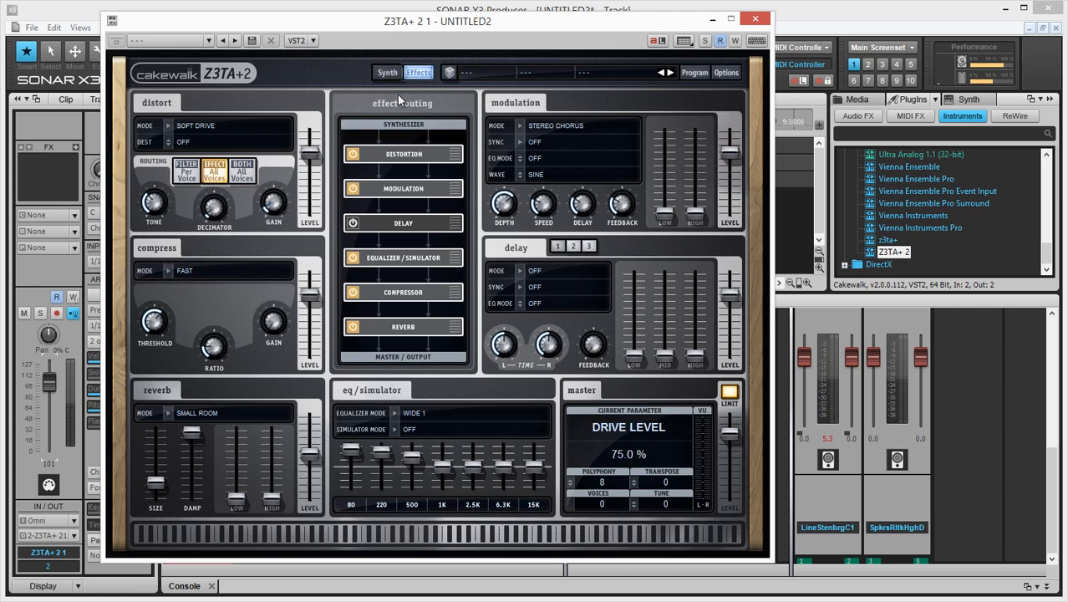
left_click(386, 73)
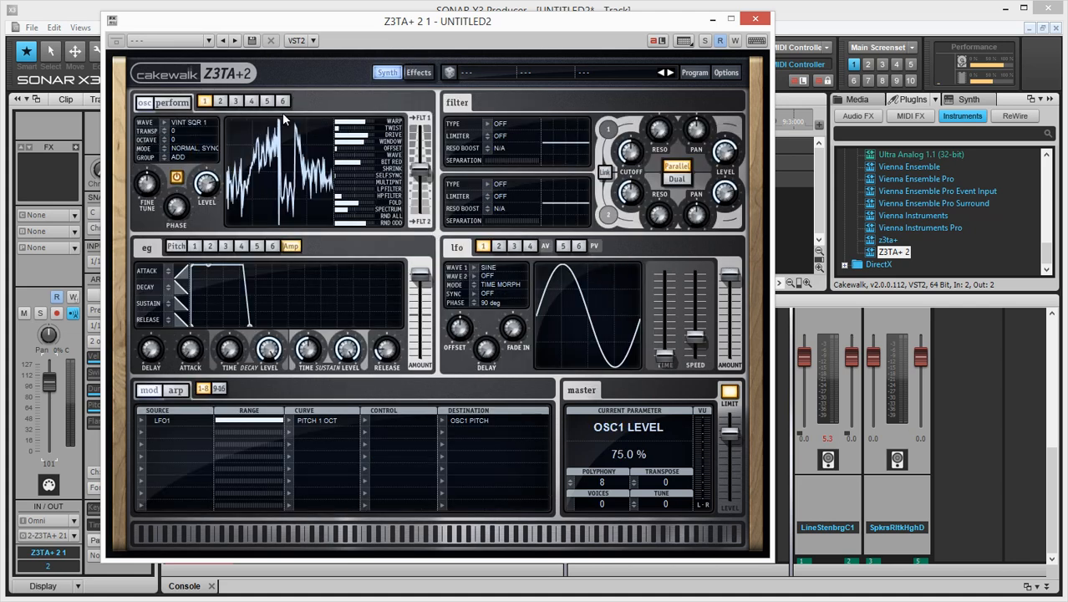